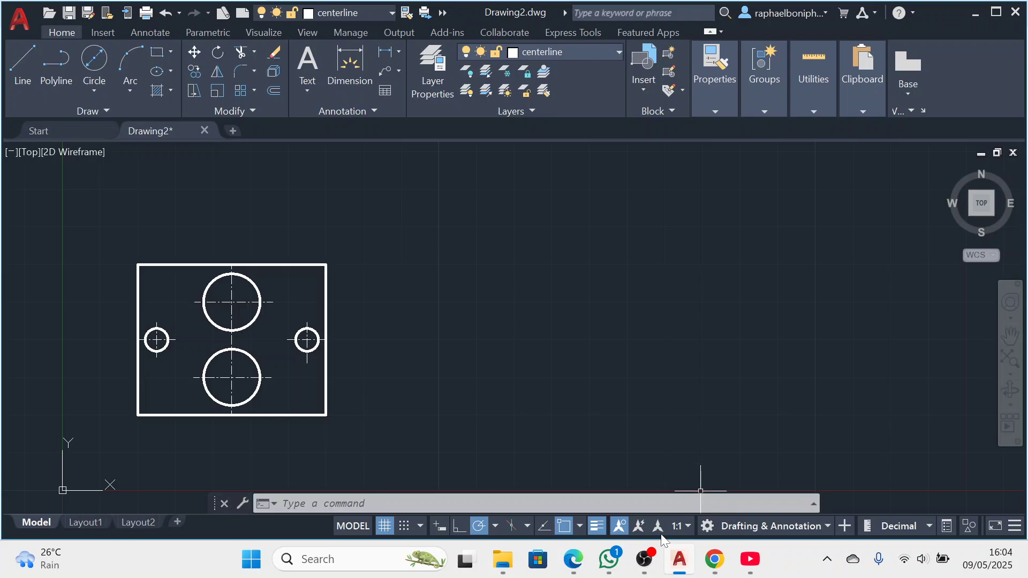
pyautogui.click(572, 562)
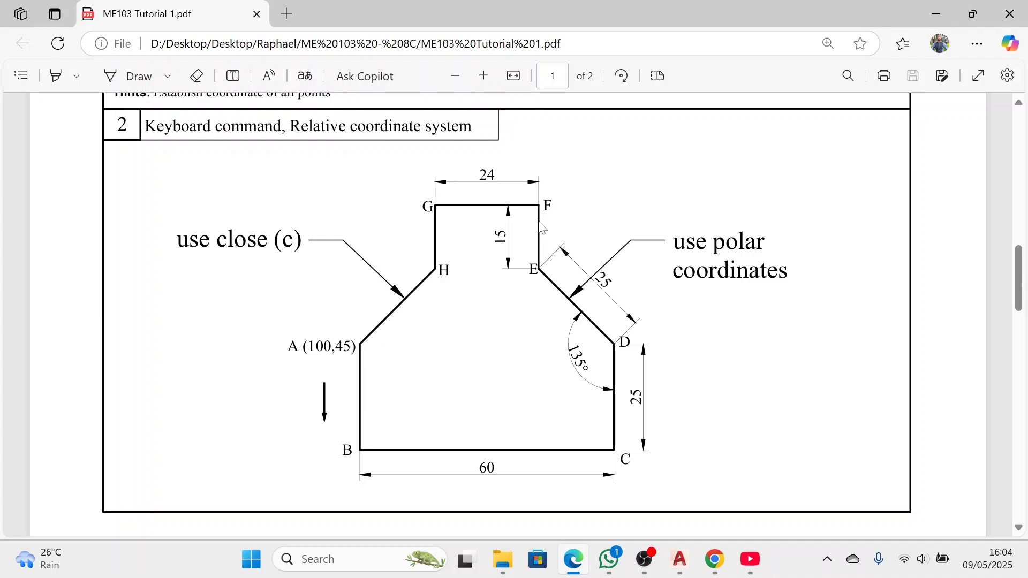
pyautogui.click(680, 559)
pyautogui.click(27, 64)
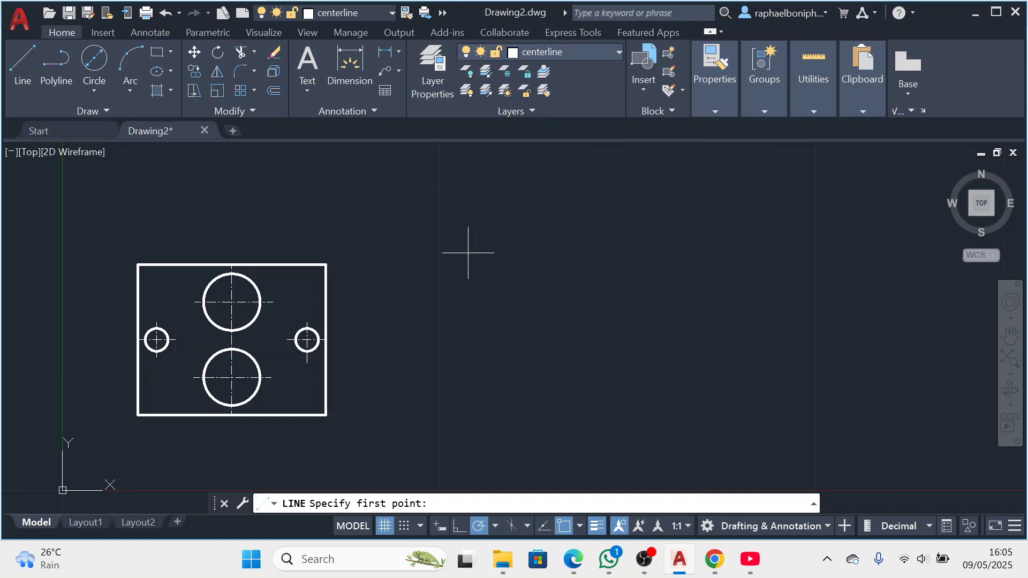
pyautogui.write('100,45')
pyautogui.press('Return')
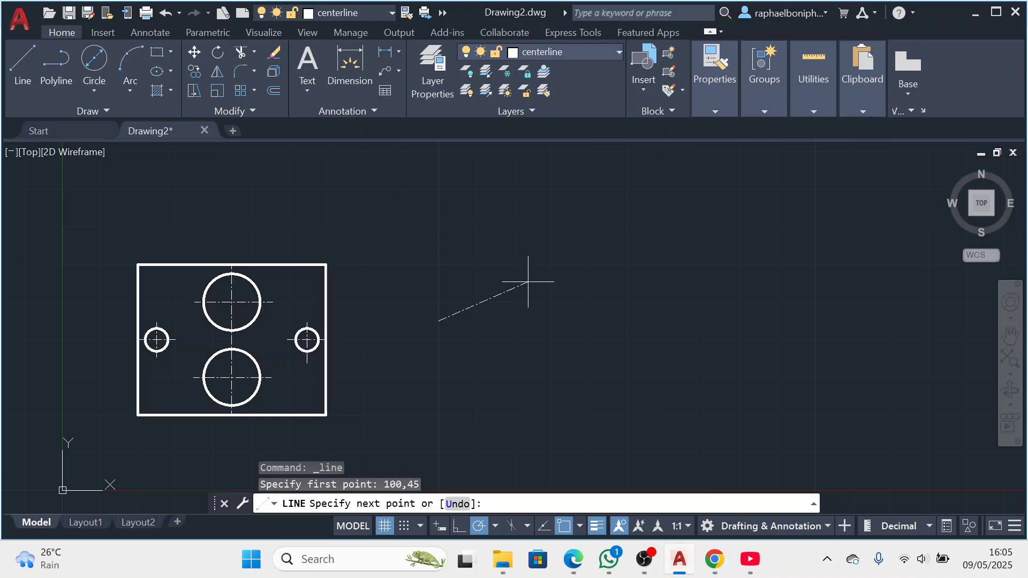
pyautogui.press('Escape')
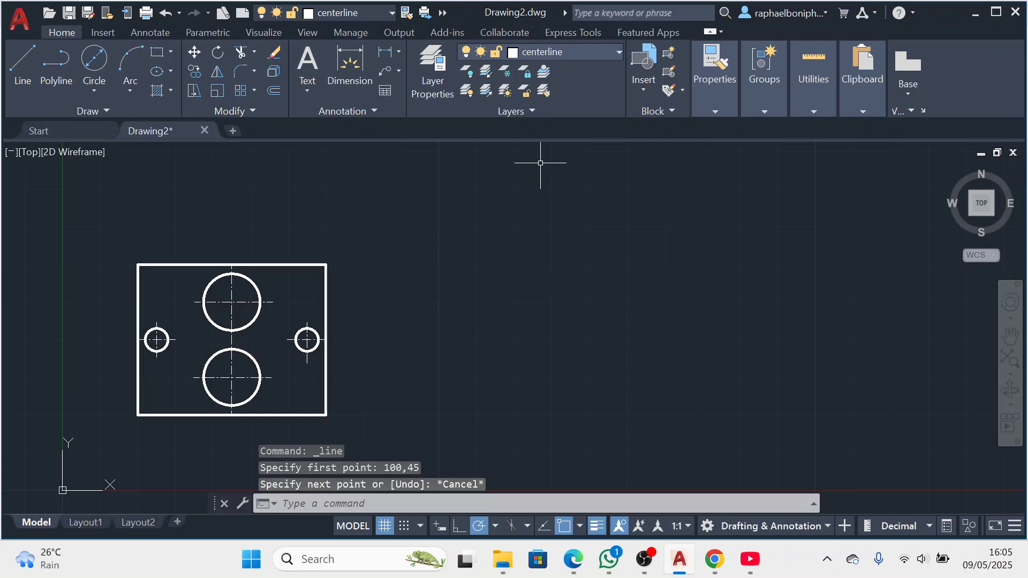
# Make layer 0 current and start a line at point A (100,45) from the reference PDF
pyautogui.click(614, 49)
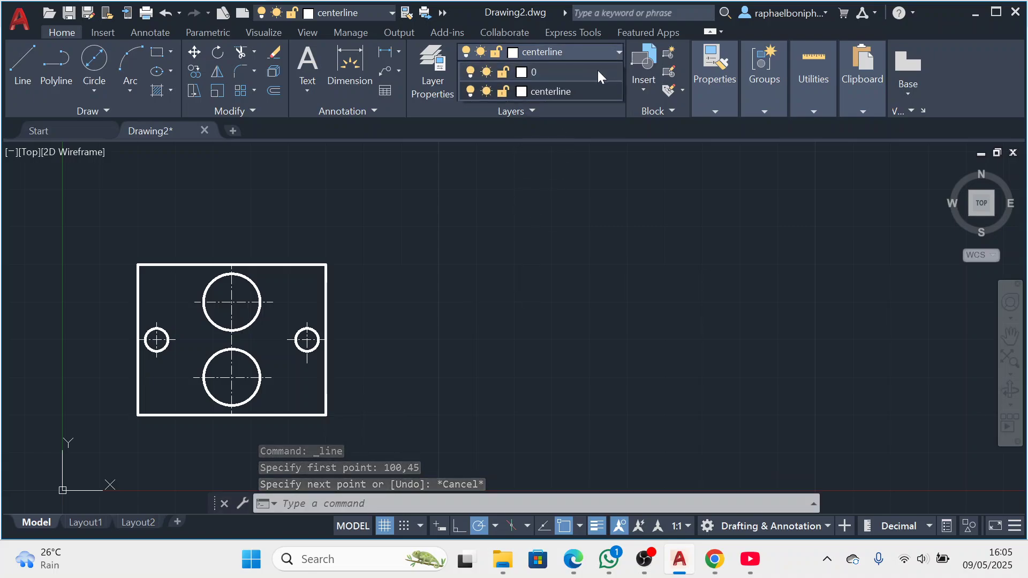
pyautogui.click(598, 72)
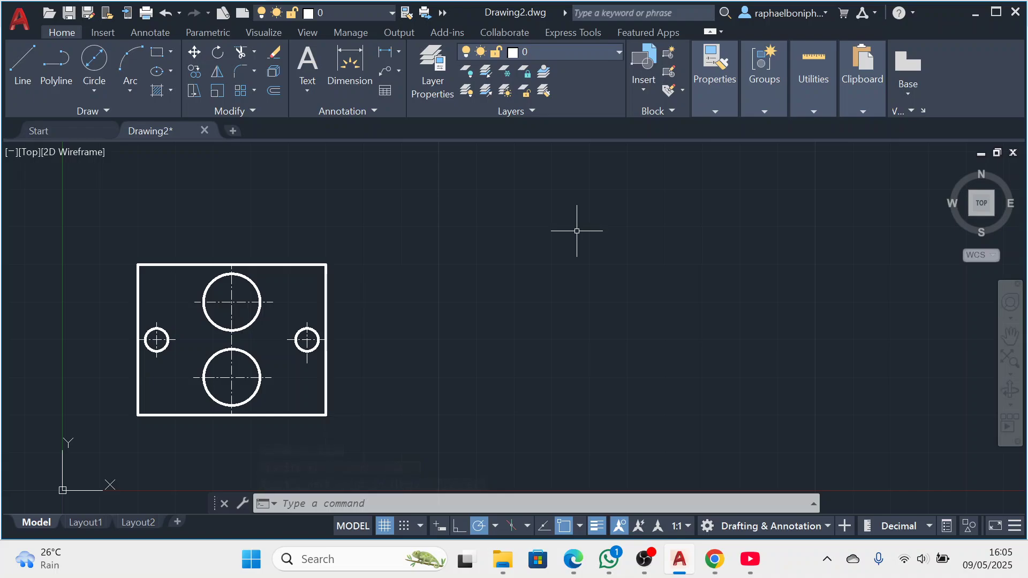
pyautogui.click(31, 63)
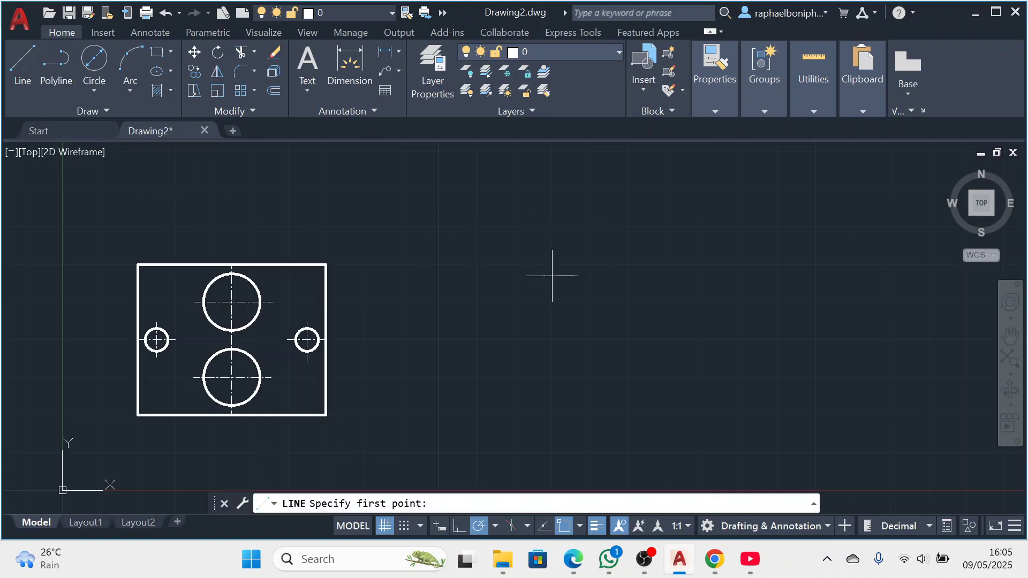
pyautogui.click(573, 559)
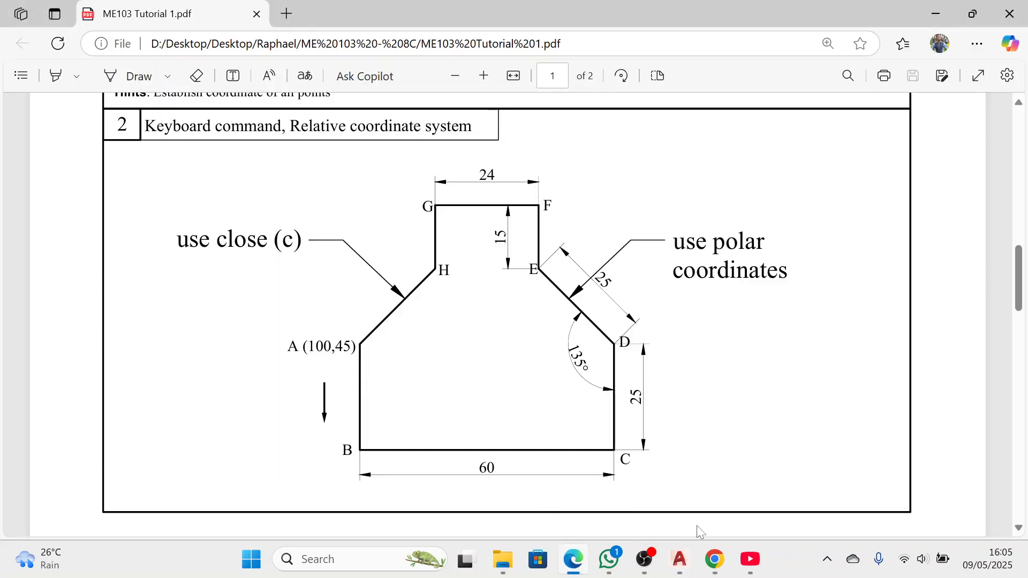
pyautogui.click(682, 564)
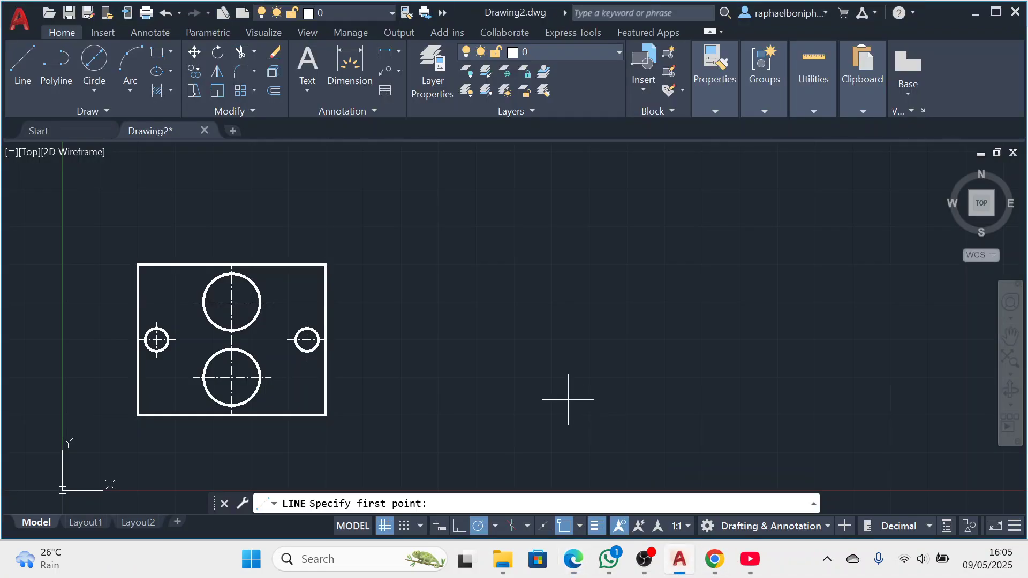
pyautogui.write('00,45')
pyautogui.press('Return')
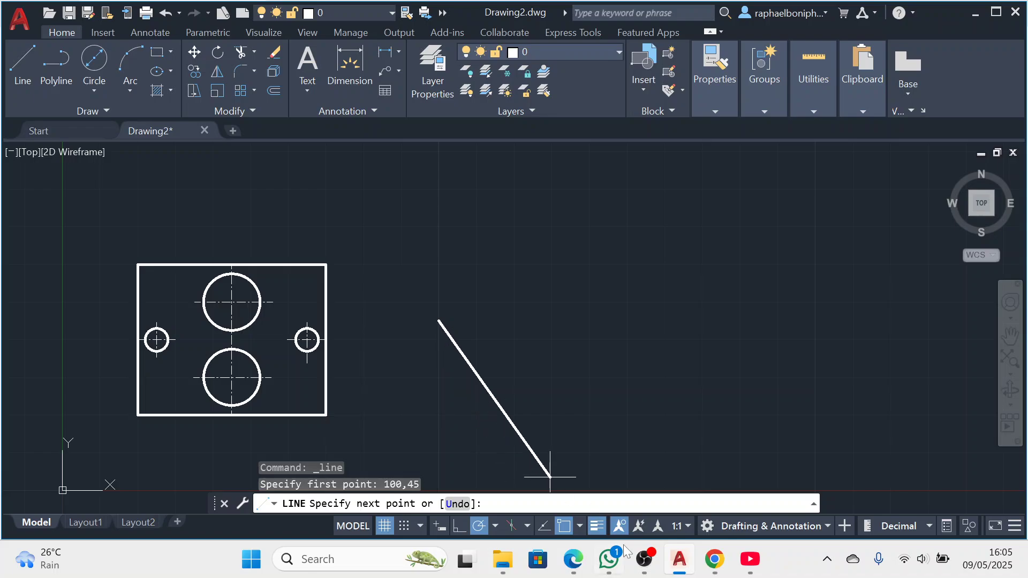
# Check the reference PDF and draw segment AB straight down from A with the relative coordinate @0,-25
pyautogui.click(573, 560)
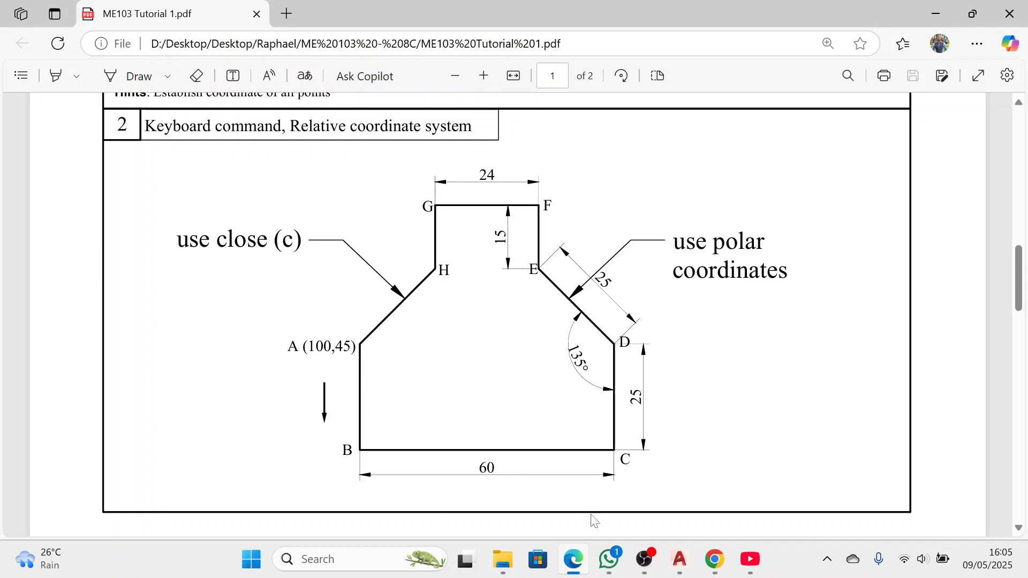
pyautogui.click(680, 559)
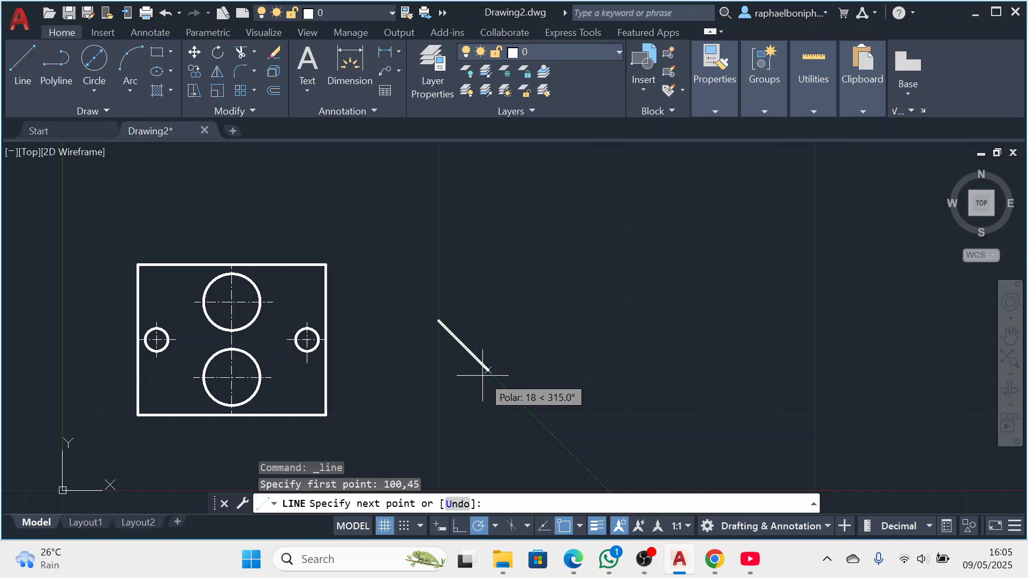
pyautogui.press('shift')
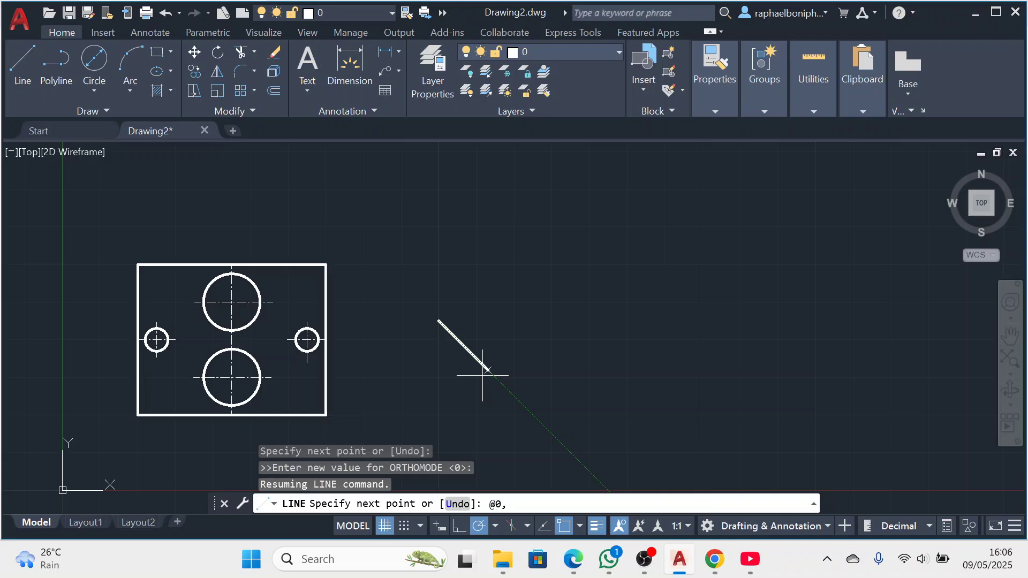
pyautogui.write('25')
pyautogui.press('Return')
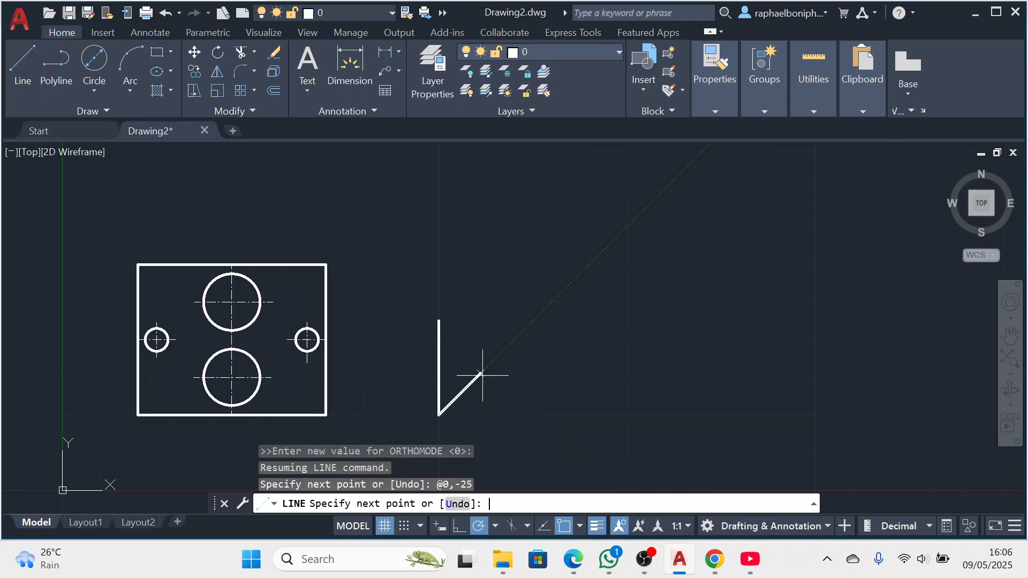
pyautogui.click(568, 563)
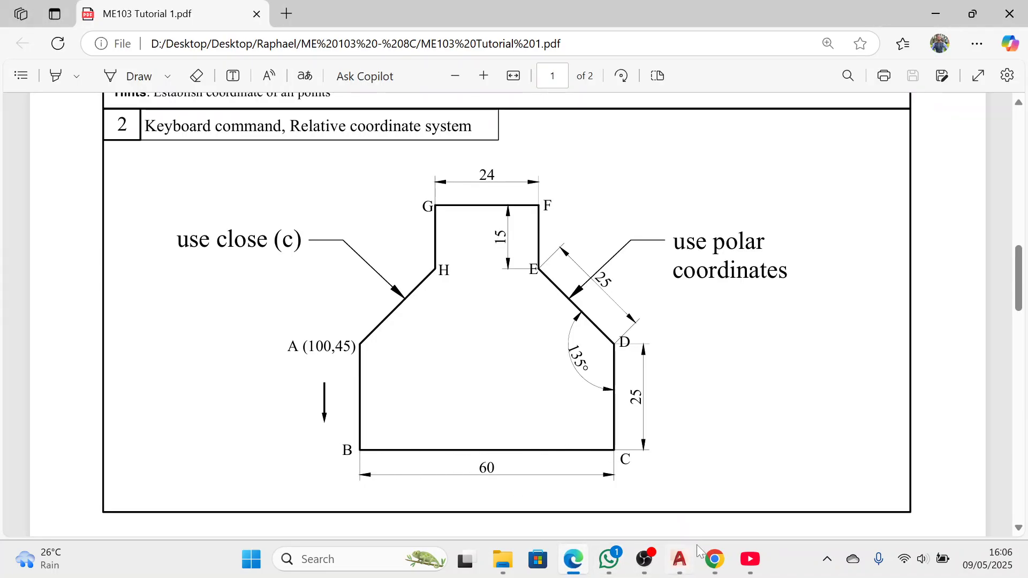
pyautogui.click(680, 568)
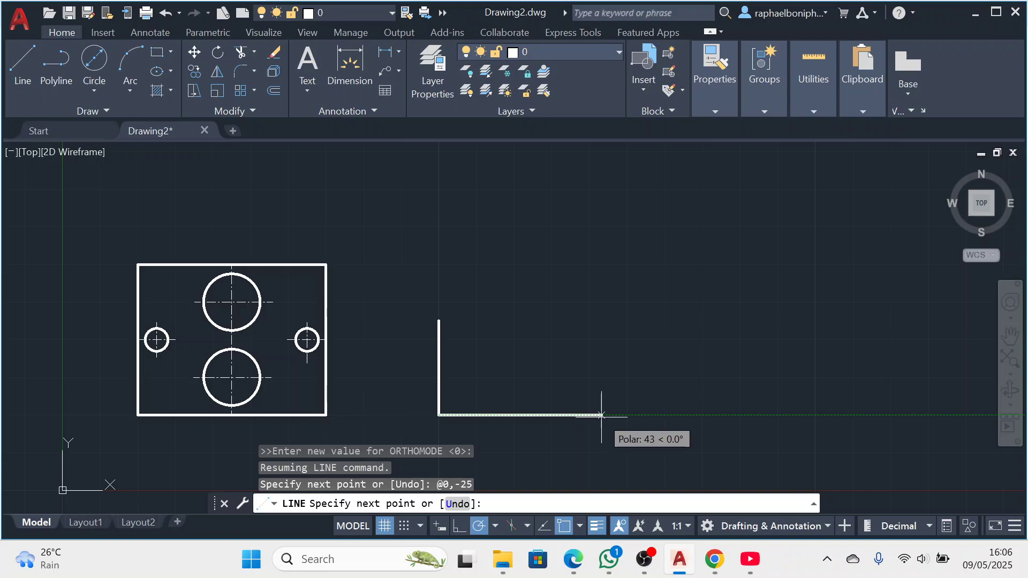
pyautogui.press('F8')
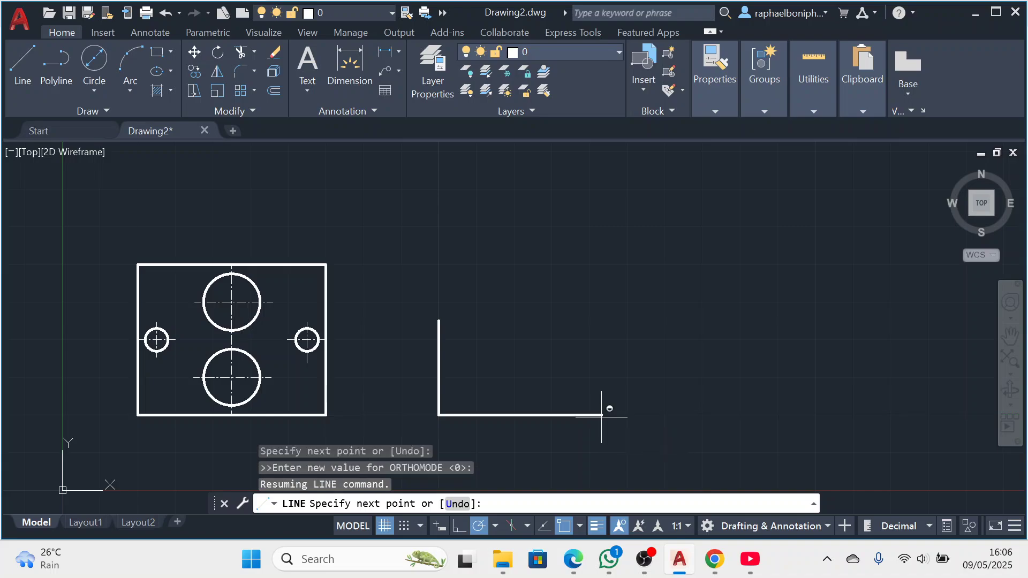
pyautogui.write('@')
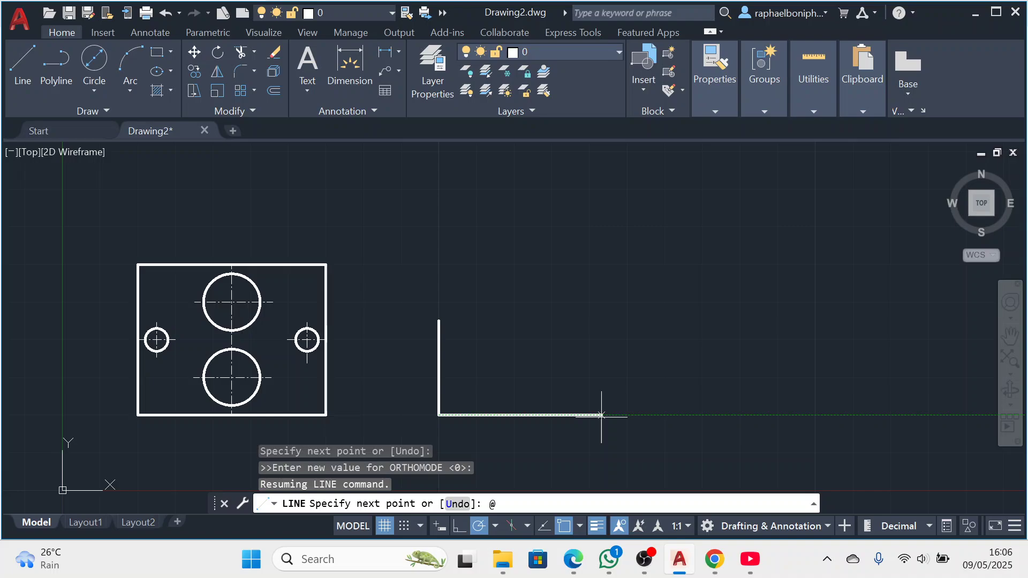
pyautogui.write('60,0')
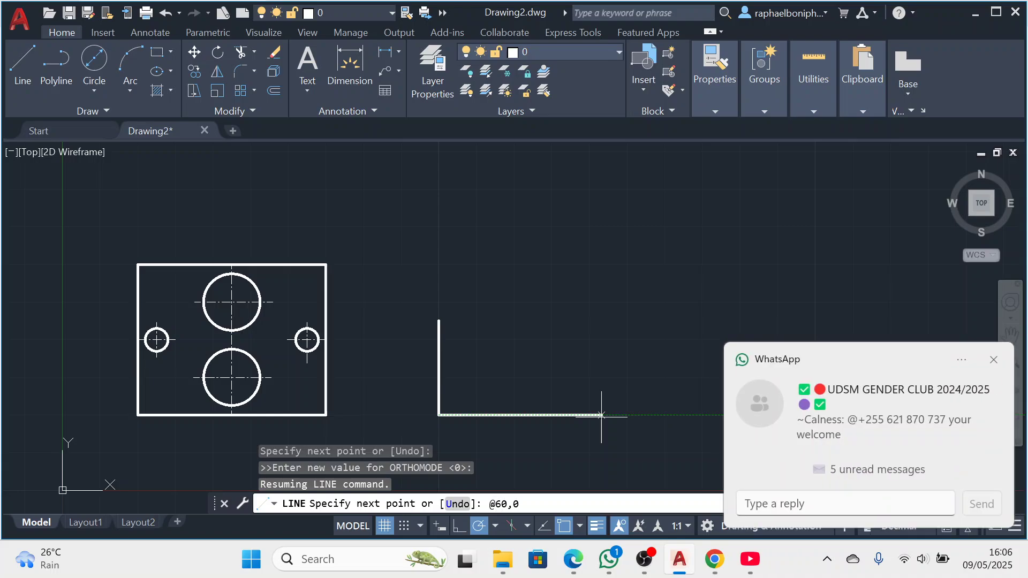
pyautogui.press('Return')
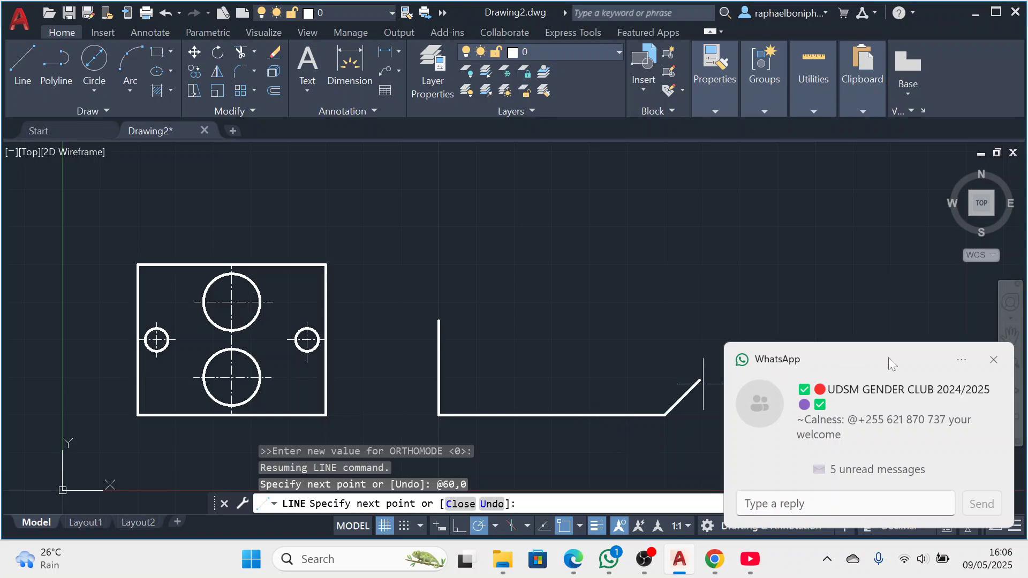
pyautogui.click(994, 360)
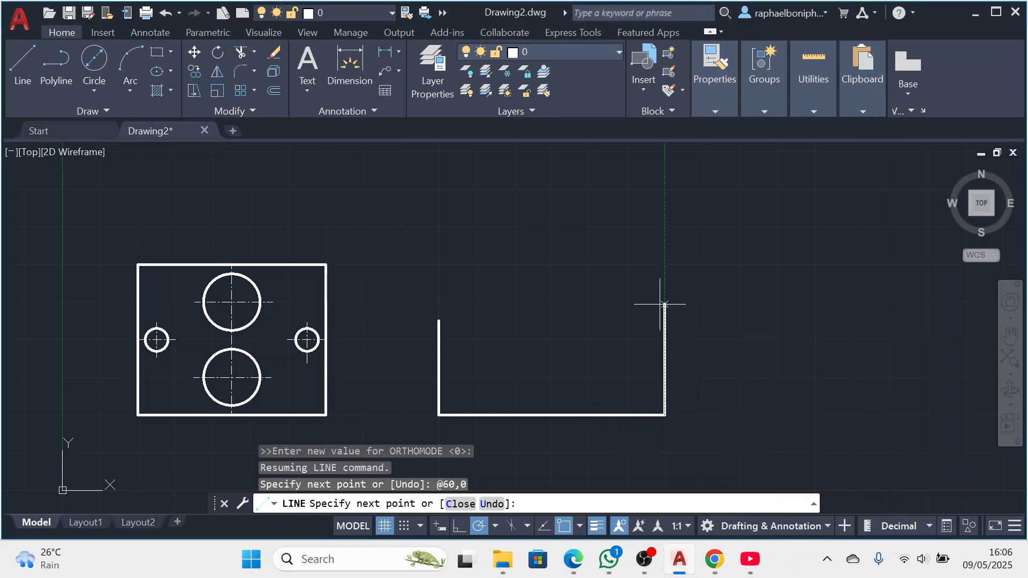
# Check the reference PDF and draw segment CD straight up from C with the relative coordinate @0,25
pyautogui.click(573, 559)
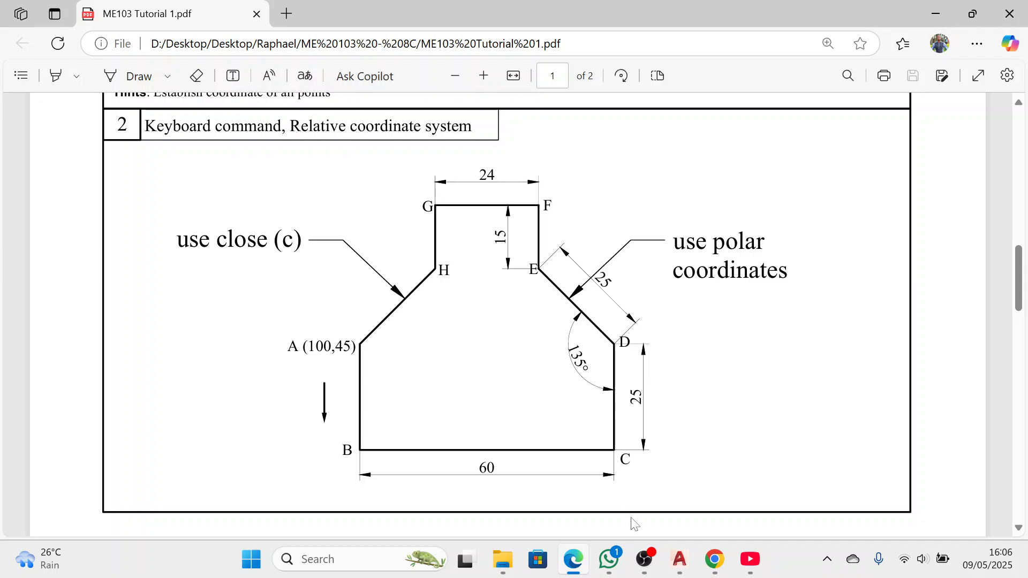
pyautogui.click(677, 559)
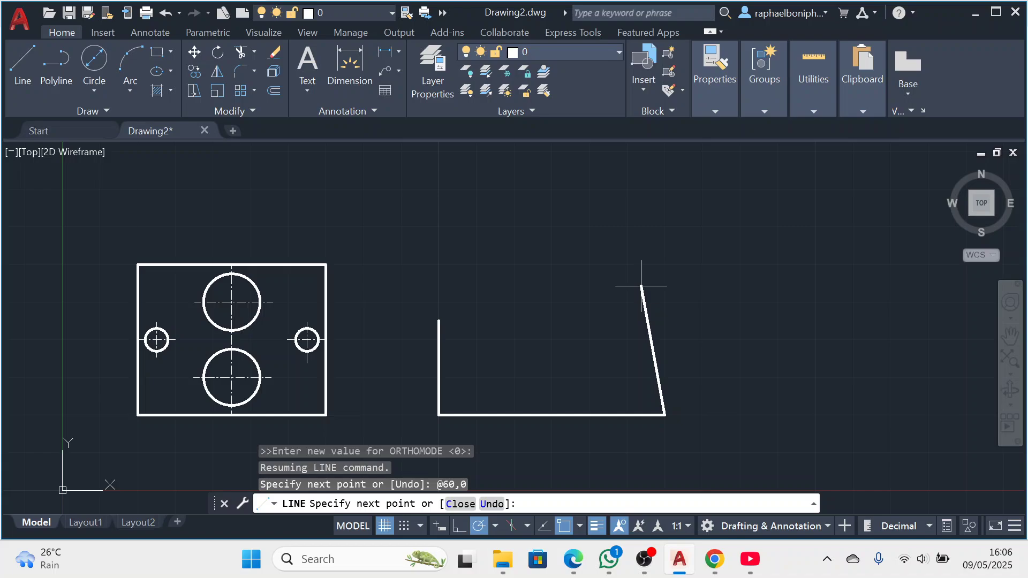
pyautogui.press('shift')
pyautogui.write('@0')
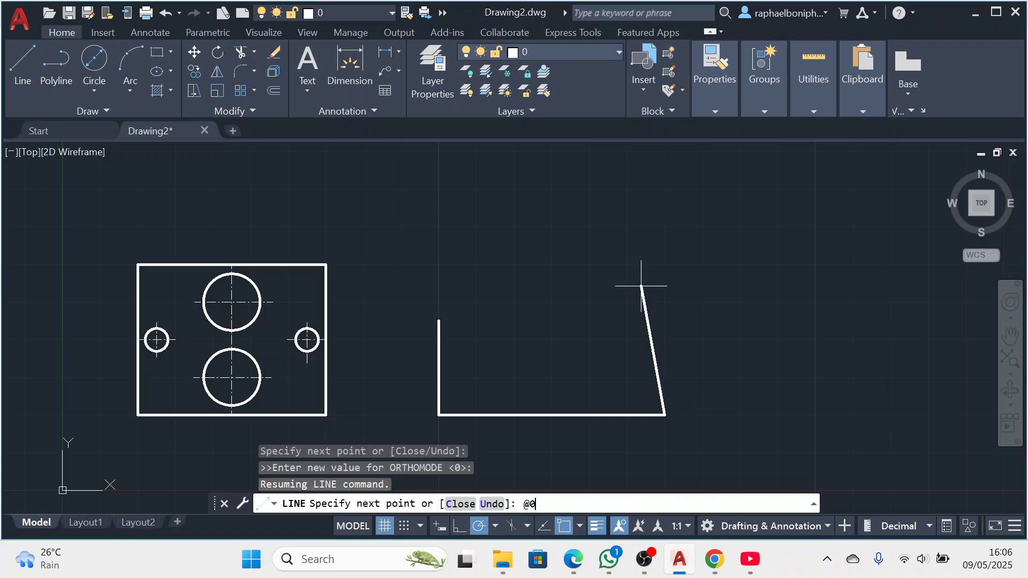
pyautogui.write(',25')
pyautogui.press('Return')
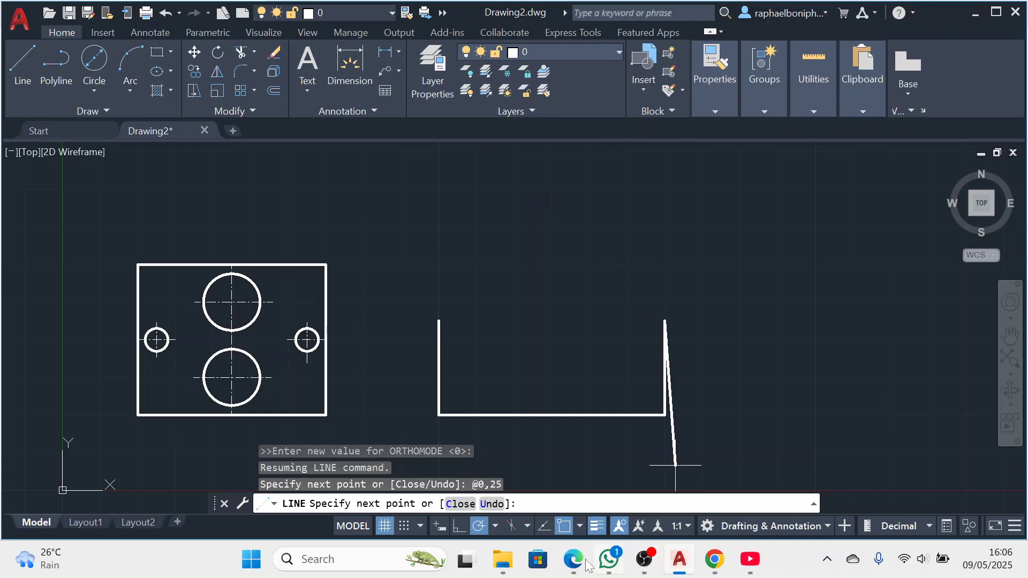
# With dynamic input enabled, draw the sloping segment DE from D at a 135° angle and 25 long, as in the reference PDF
pyautogui.moveTo(573, 559)
pyautogui.click(578, 459)
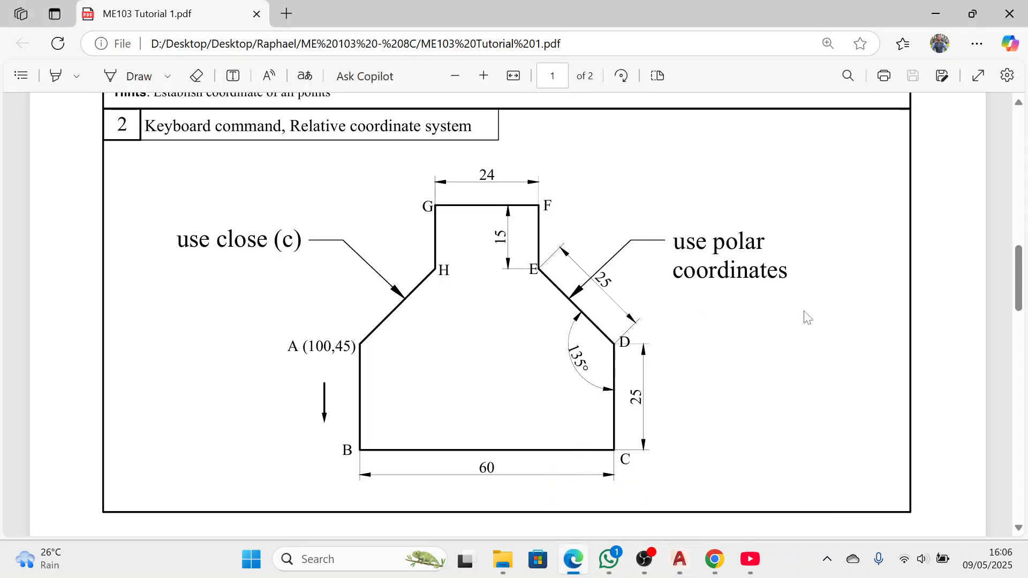
pyautogui.click(678, 560)
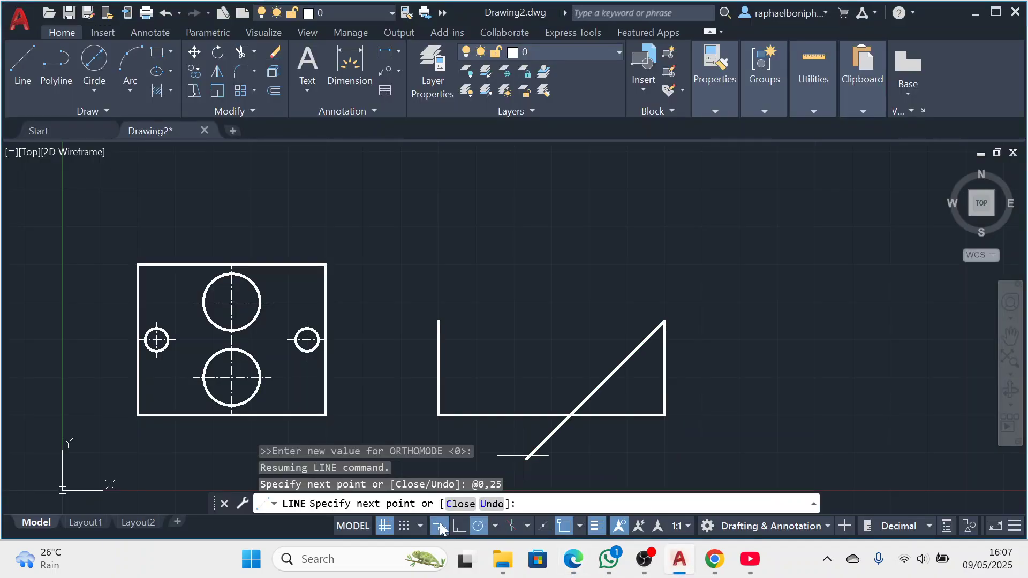
pyautogui.click(439, 526)
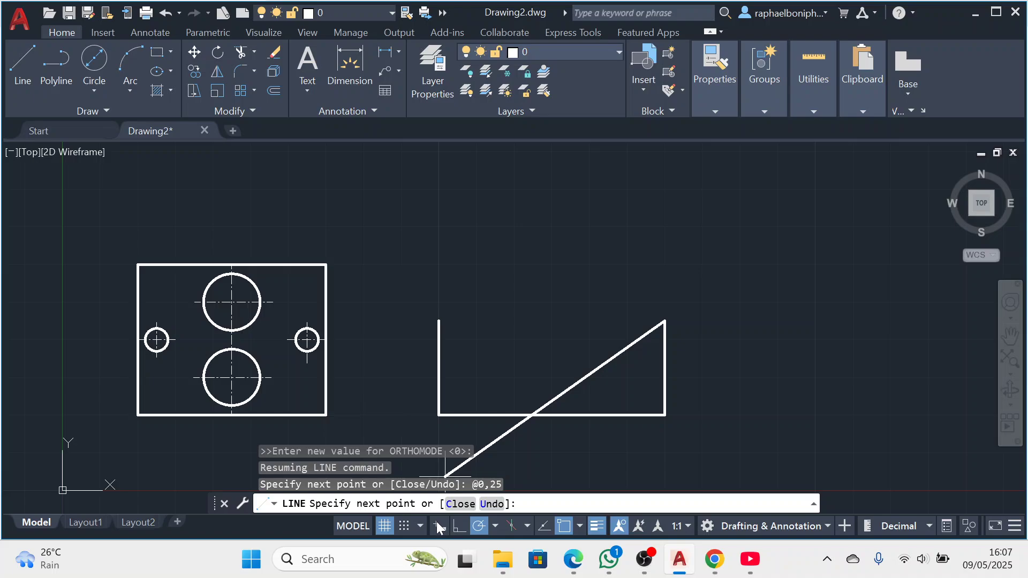
pyautogui.click(436, 521)
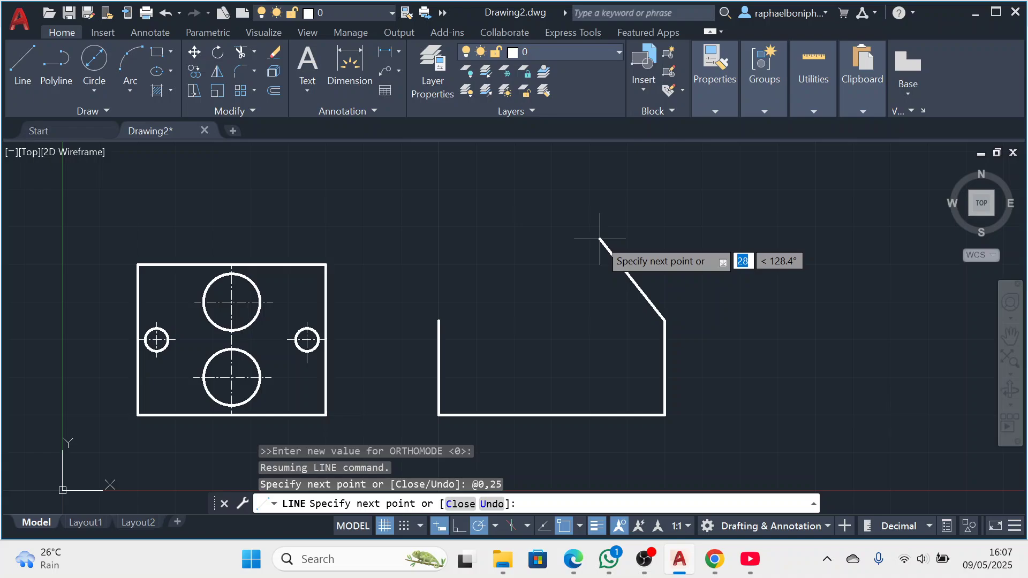
pyautogui.write('<1')
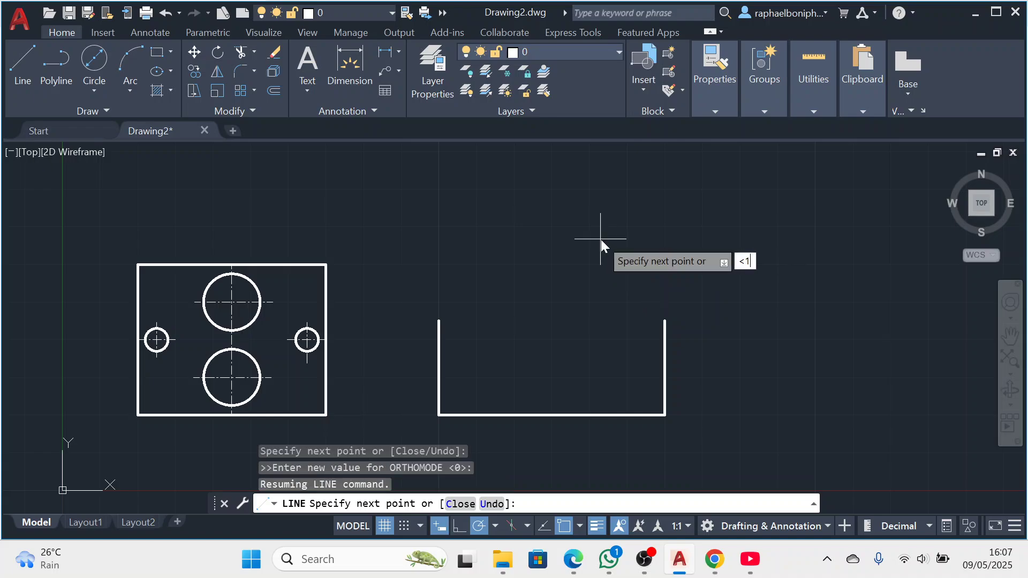
pyautogui.write('35')
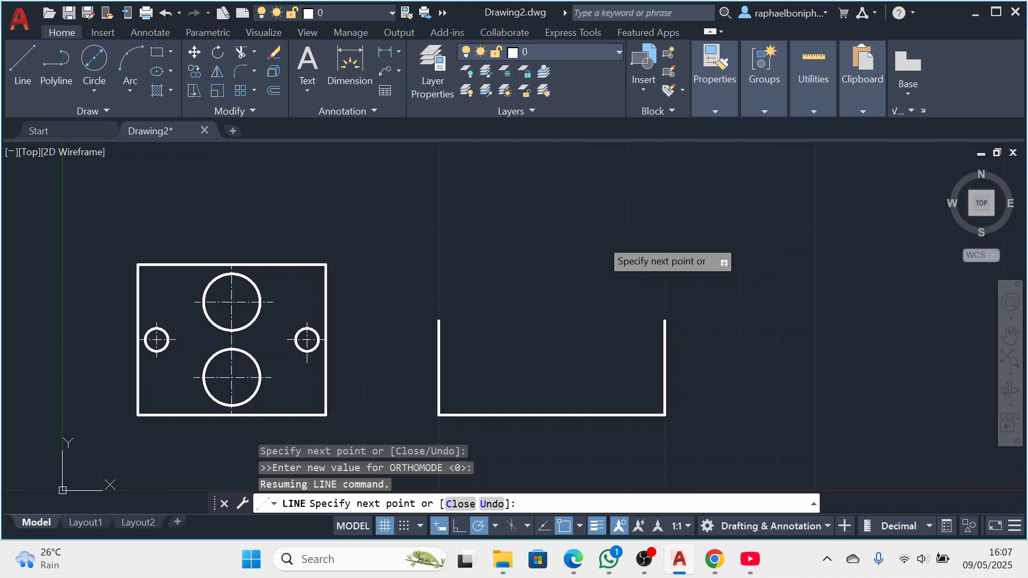
pyautogui.press('Return')
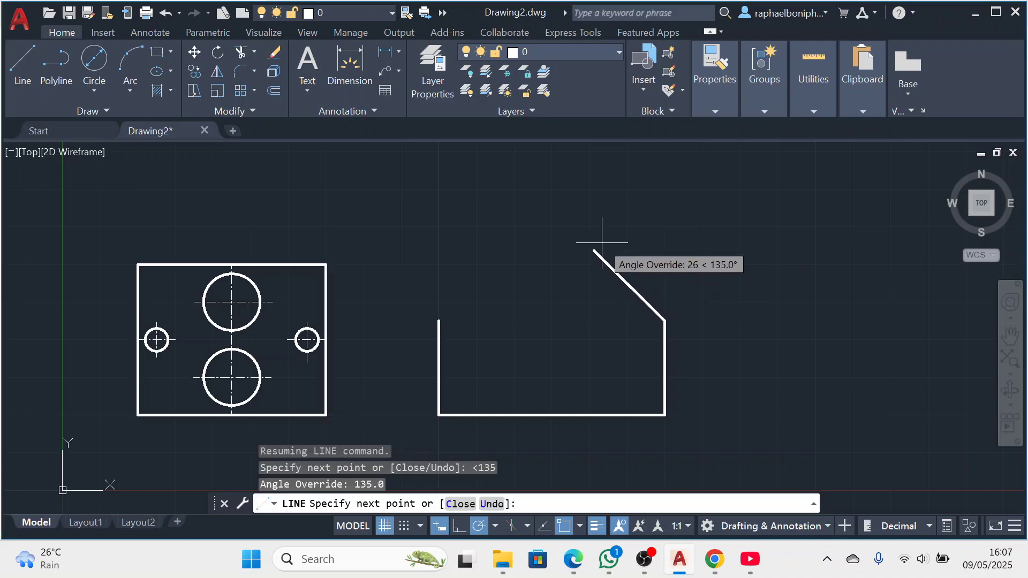
pyautogui.write('25')
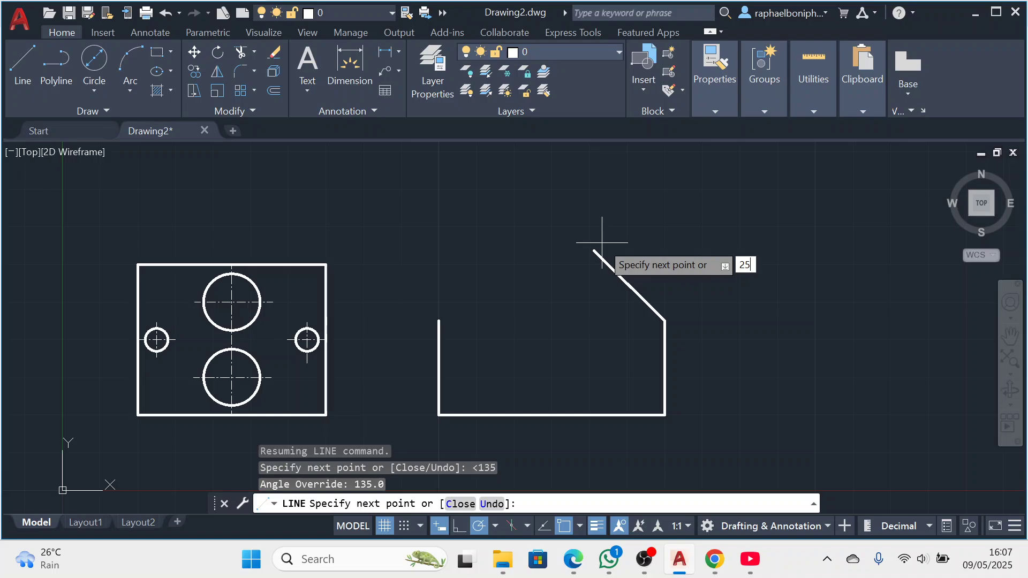
pyautogui.press('Return')
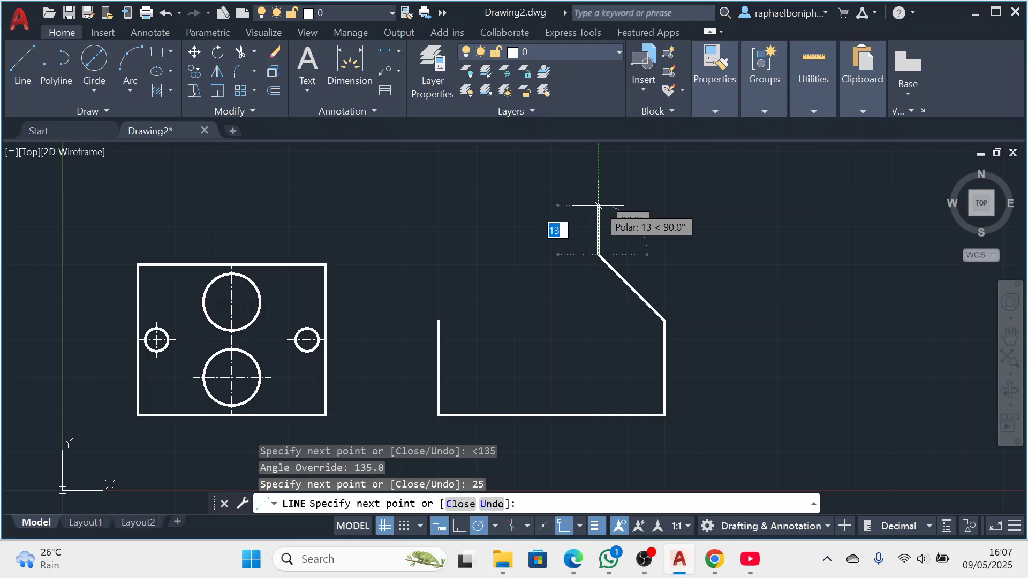
# Draw segment EF straight up from E with the relative coordinate @0,15
pyautogui.write('<')
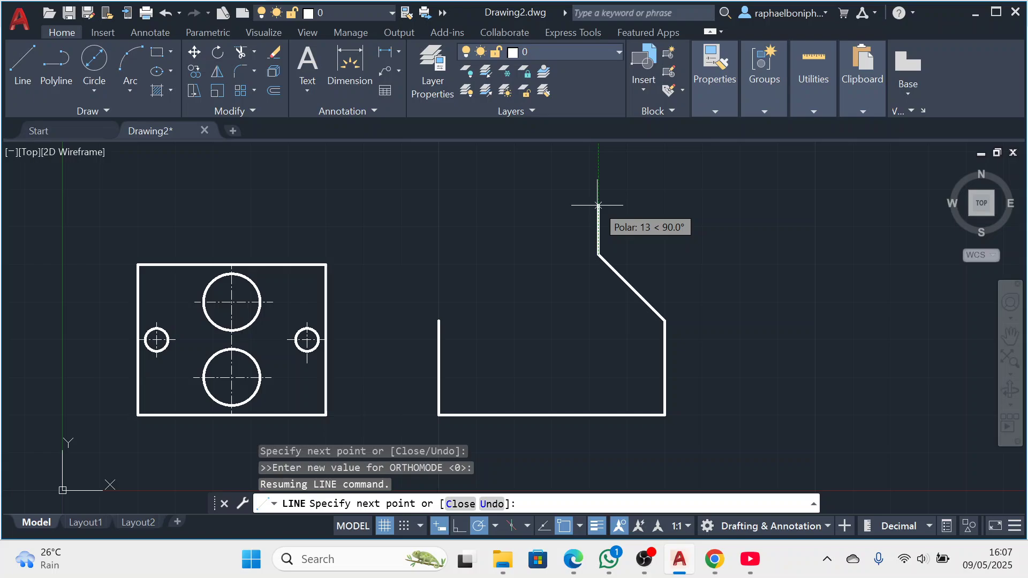
pyautogui.write('@0,')
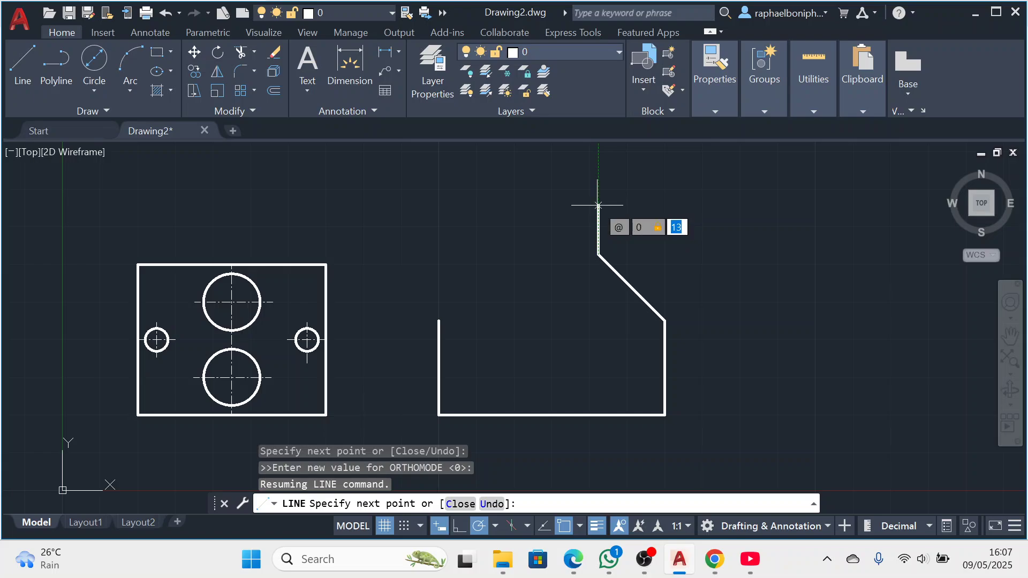
pyautogui.write('15')
pyautogui.press('Return')
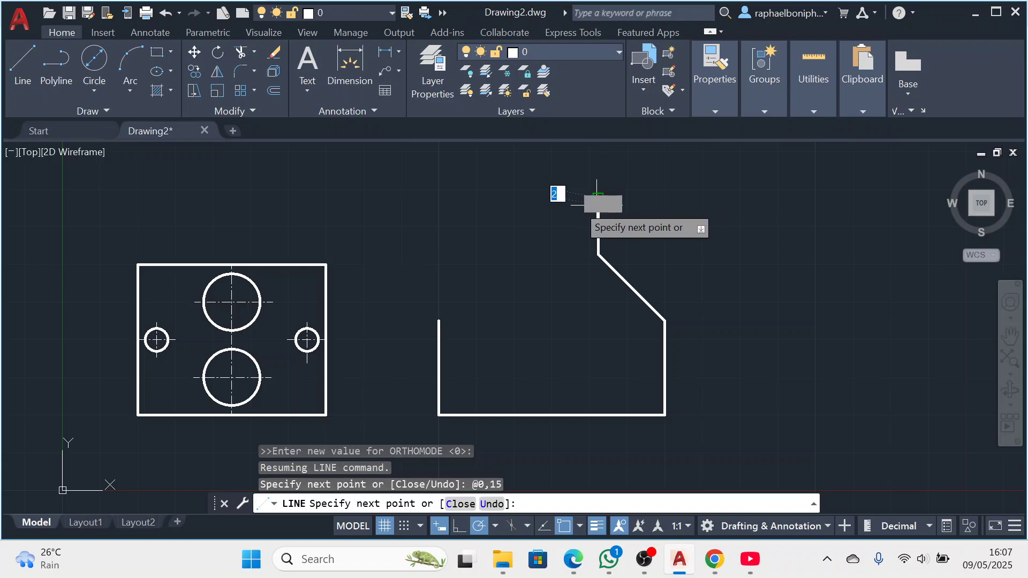
# Check the reference PDF and draw the horizontal segment FG from F with the relative coordinate @-24,0
pyautogui.click(571, 559)
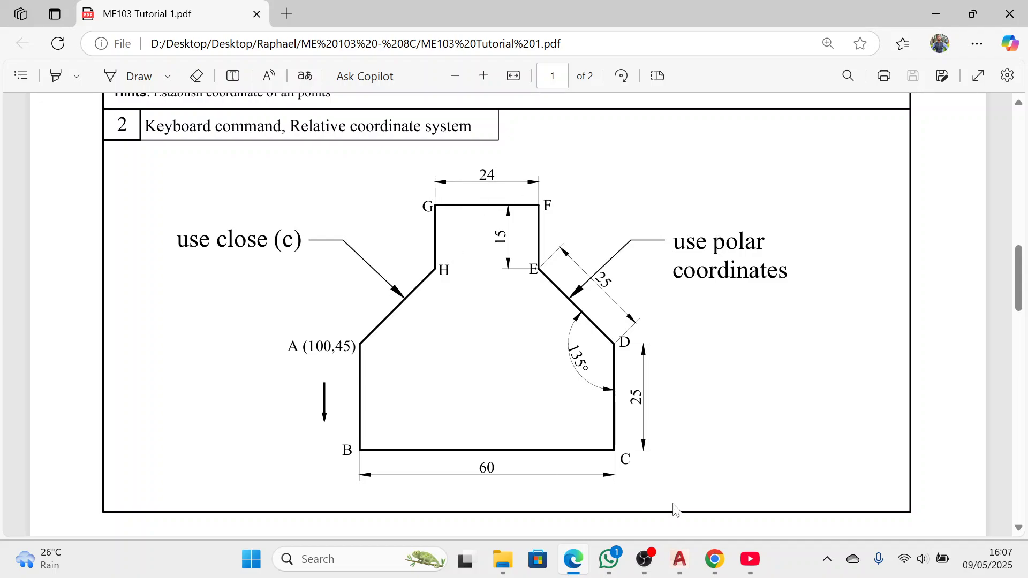
pyautogui.click(680, 559)
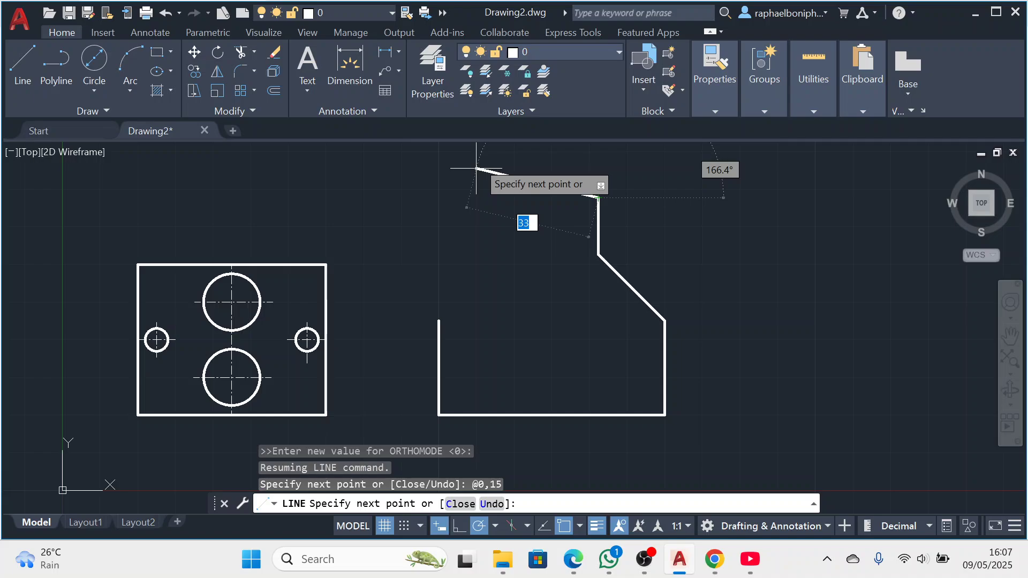
pyautogui.write('@')
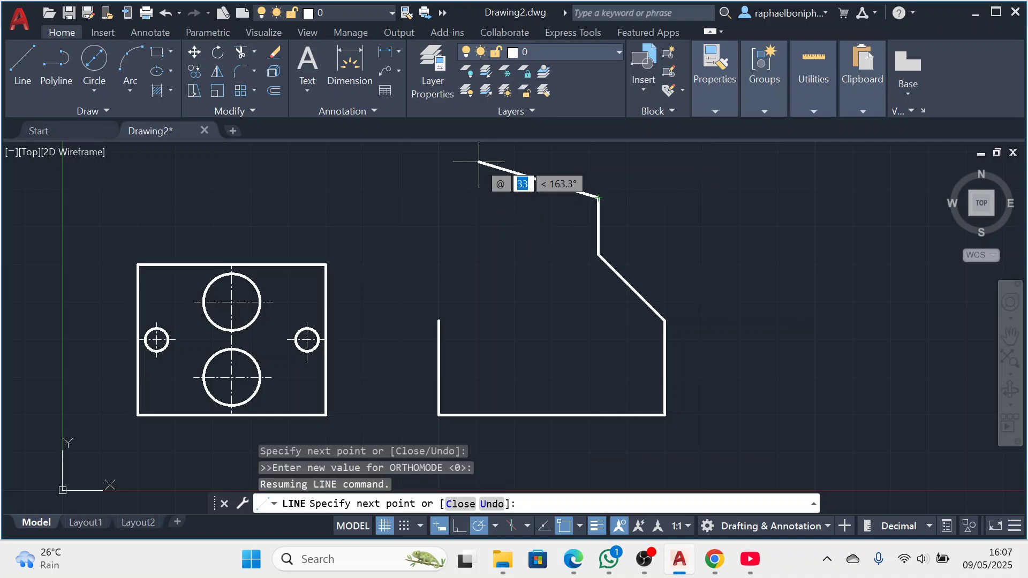
pyautogui.write('-24')
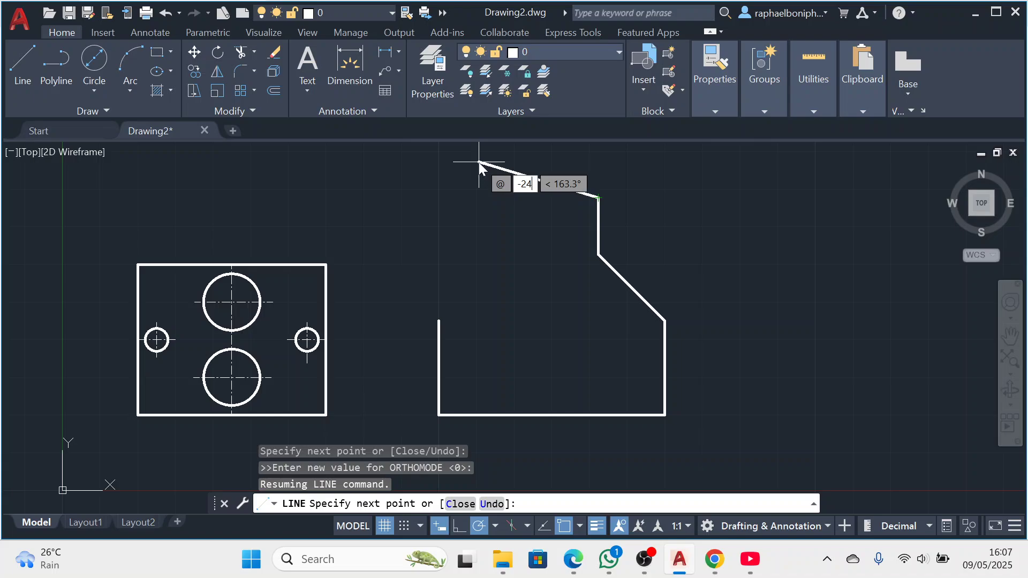
pyautogui.press('Tab')
pyautogui.write('10')
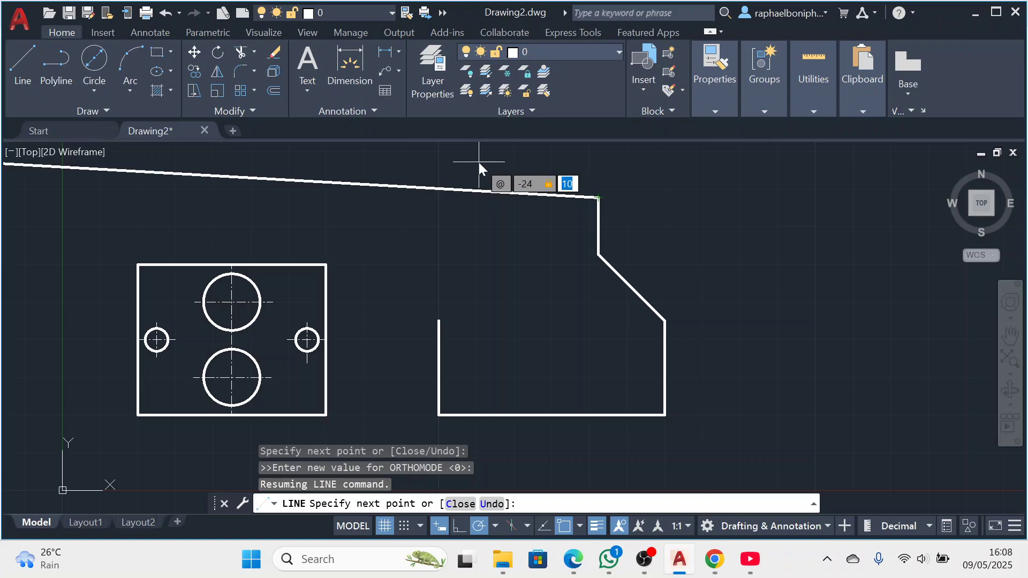
pyautogui.write('0')
pyautogui.press('Return')
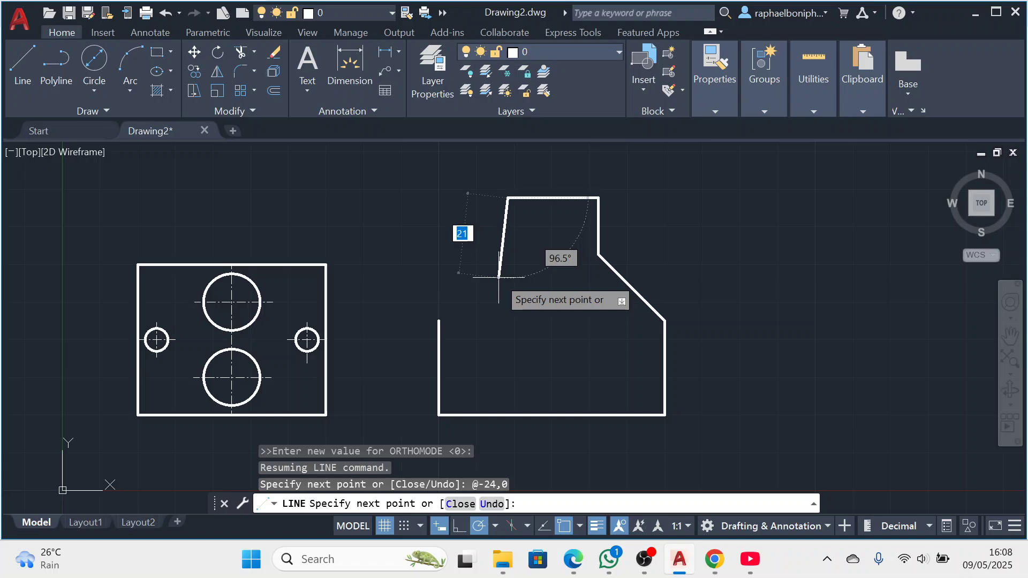
# Draw segment GH straight down from G with the relative coordinate @0,-15
pyautogui.press('F8')
pyautogui.write('@0,')
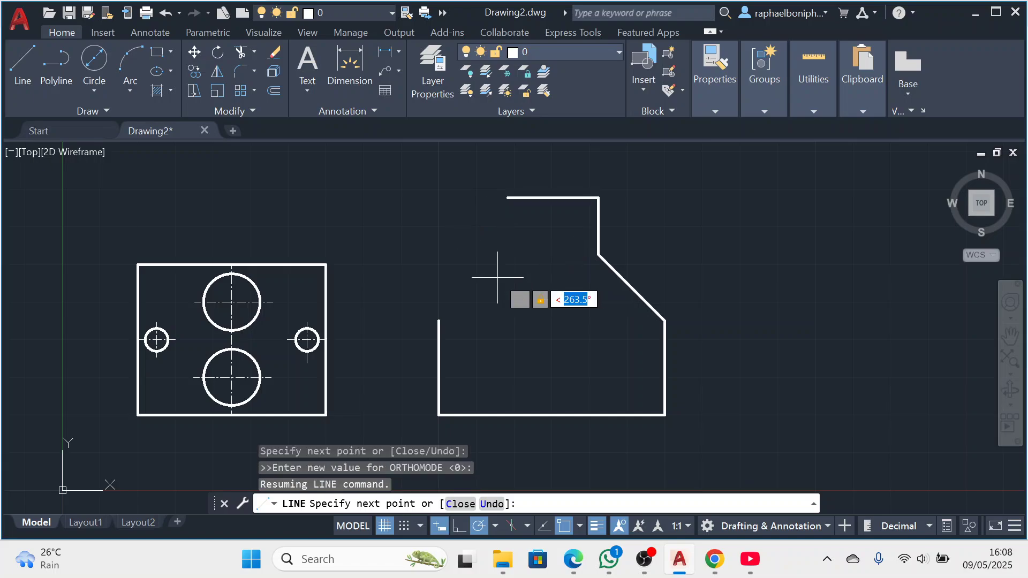
pyautogui.write('-15')
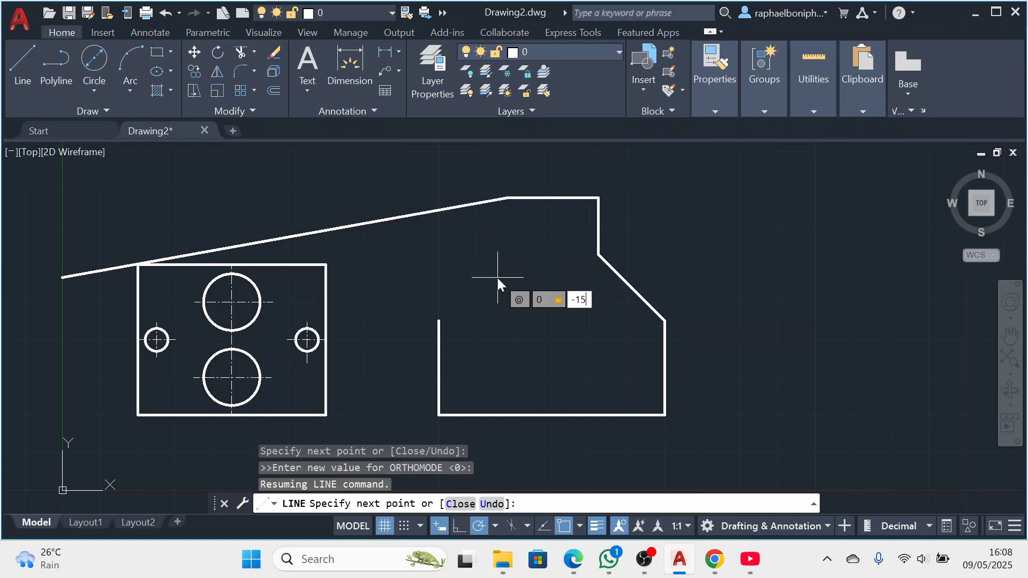
pyautogui.press('Return')
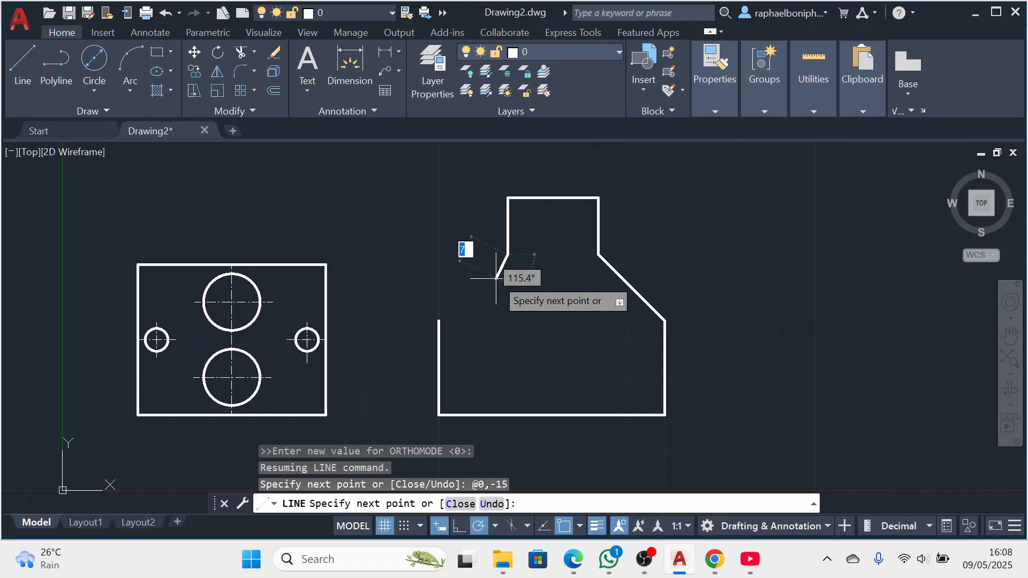
# Check the reference PDF and complete the outline from H back to A with the Close option
pyautogui.click(573, 559)
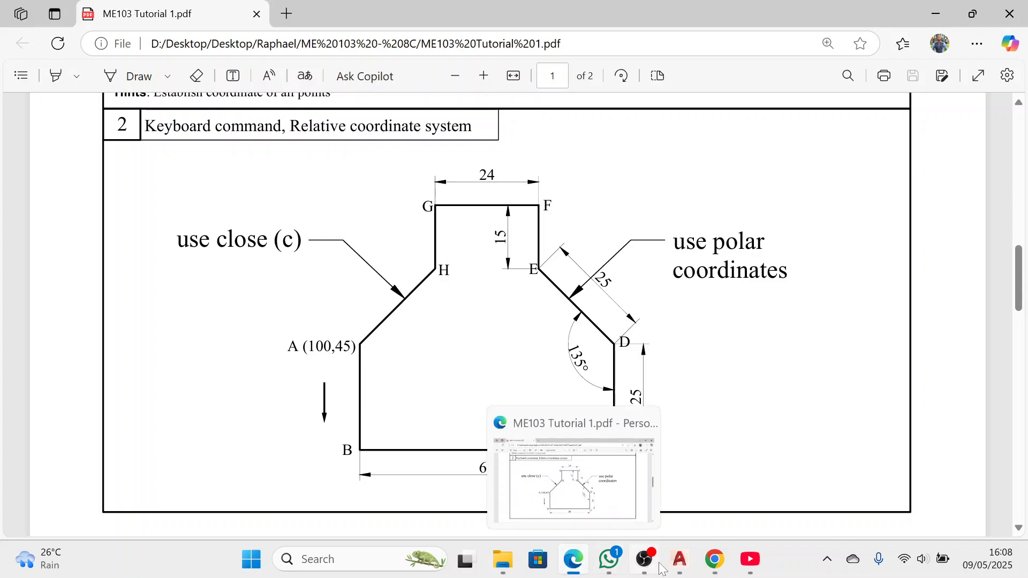
pyautogui.click(680, 559)
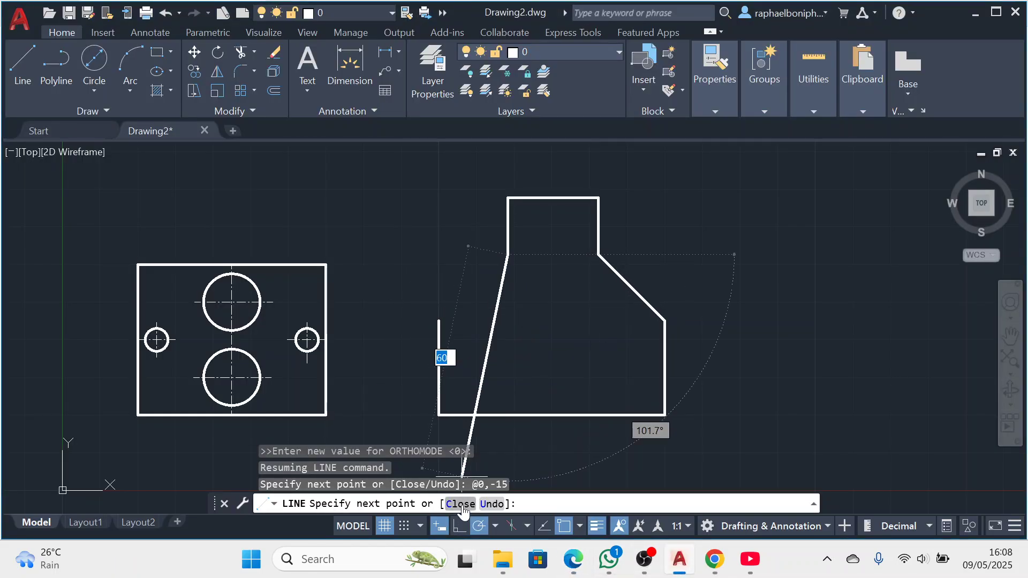
pyautogui.click(460, 505)
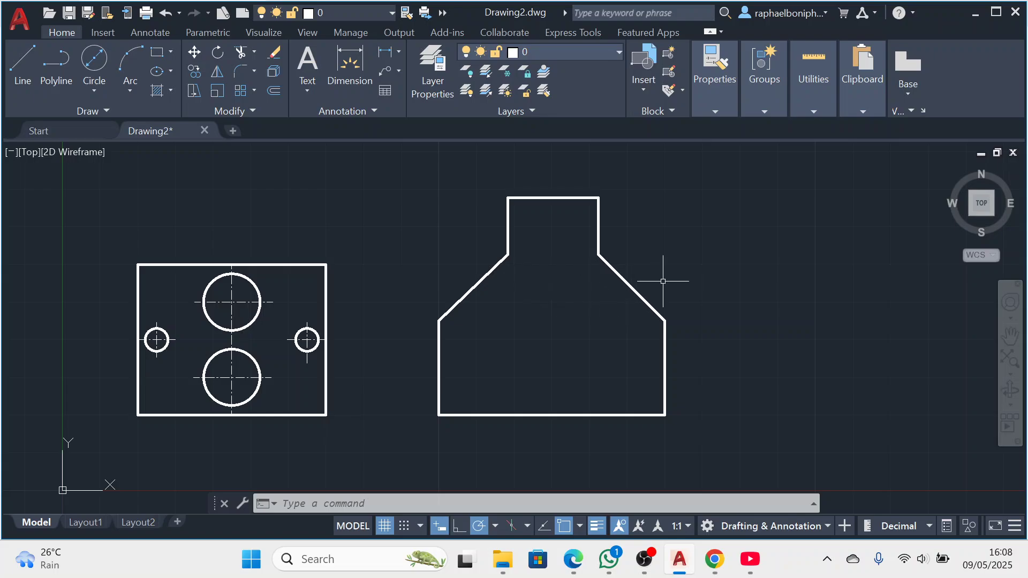
# Consult exercise 3 in the reference PDF and, with dynamic input turned off, place a new circle's center at 50,130
pyautogui.click(582, 564)
pyautogui.scroll(-1, 523, 372)
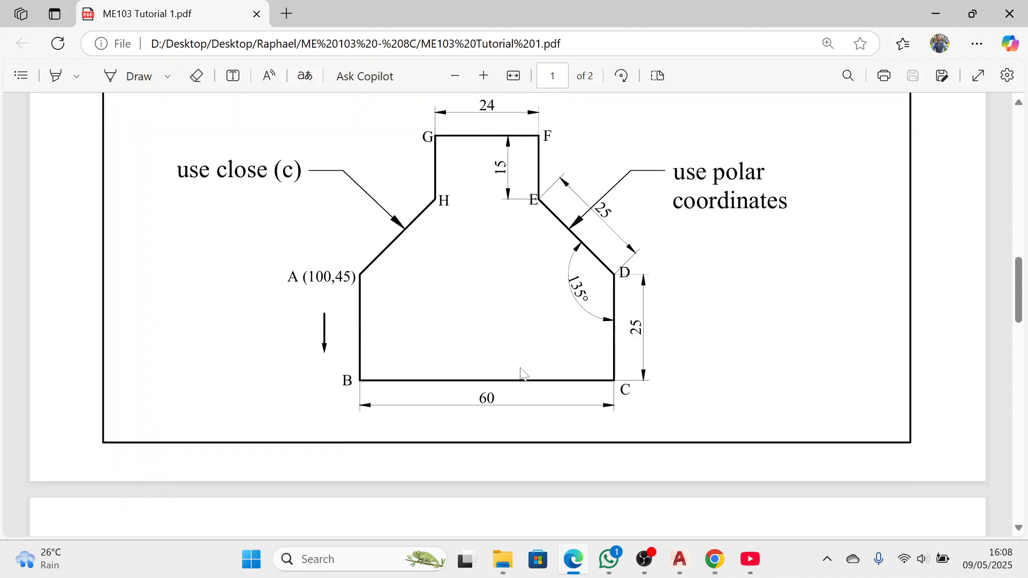
pyautogui.scroll(-8, 523, 374)
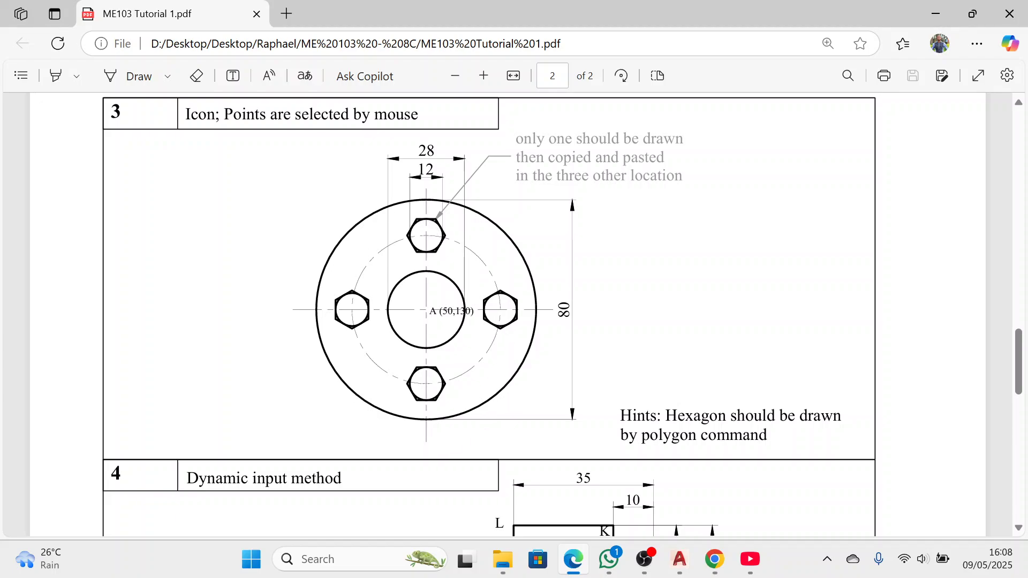
pyautogui.click(680, 560)
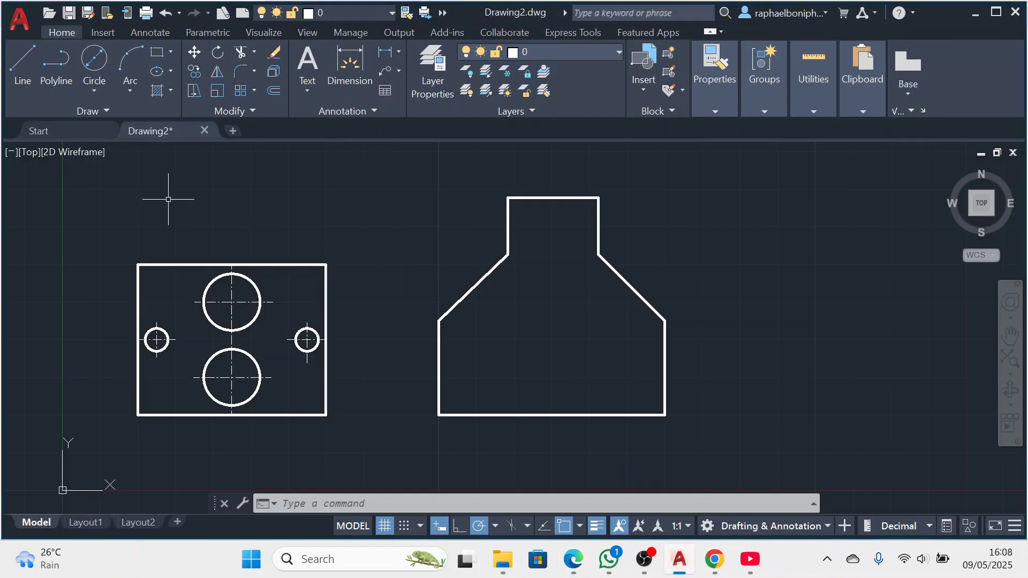
pyautogui.click(93, 63)
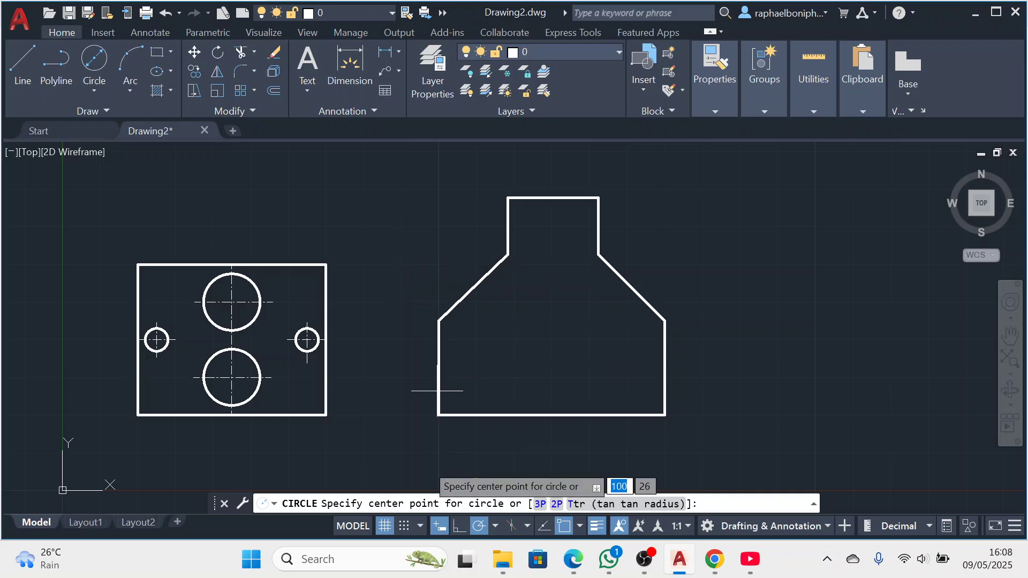
pyautogui.click(437, 527)
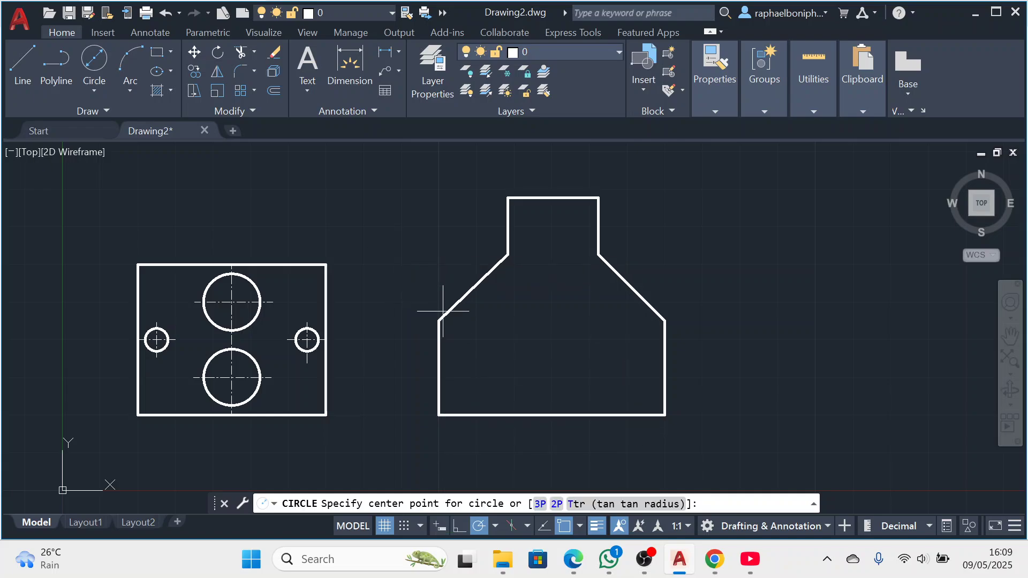
pyautogui.click(576, 562)
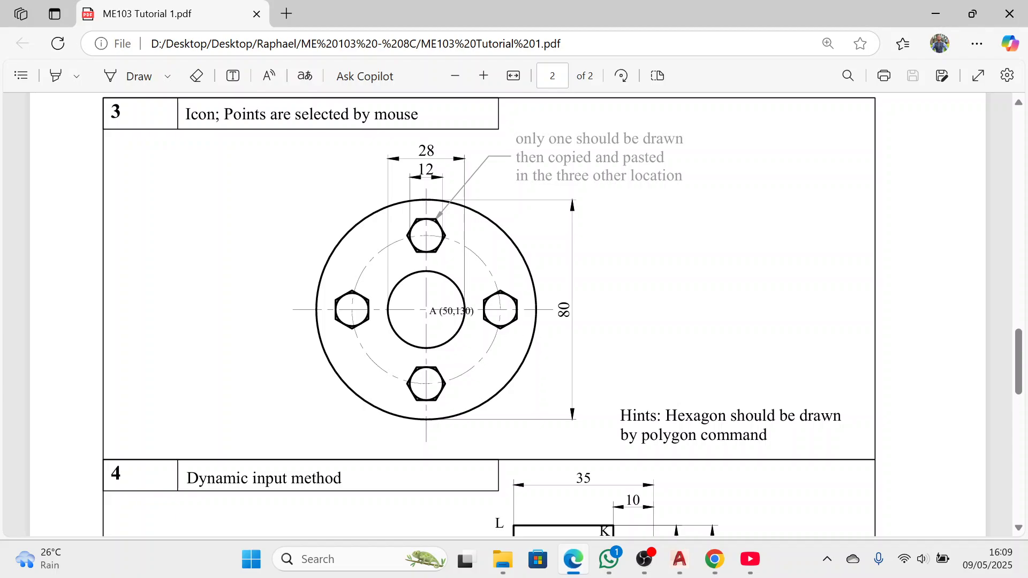
pyautogui.click(680, 559)
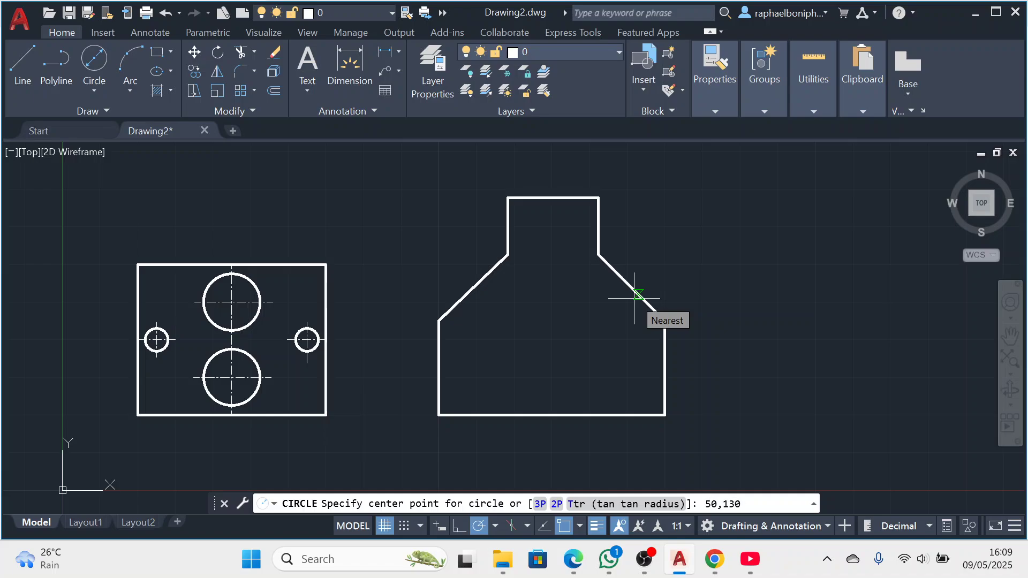
pyautogui.press('Return')
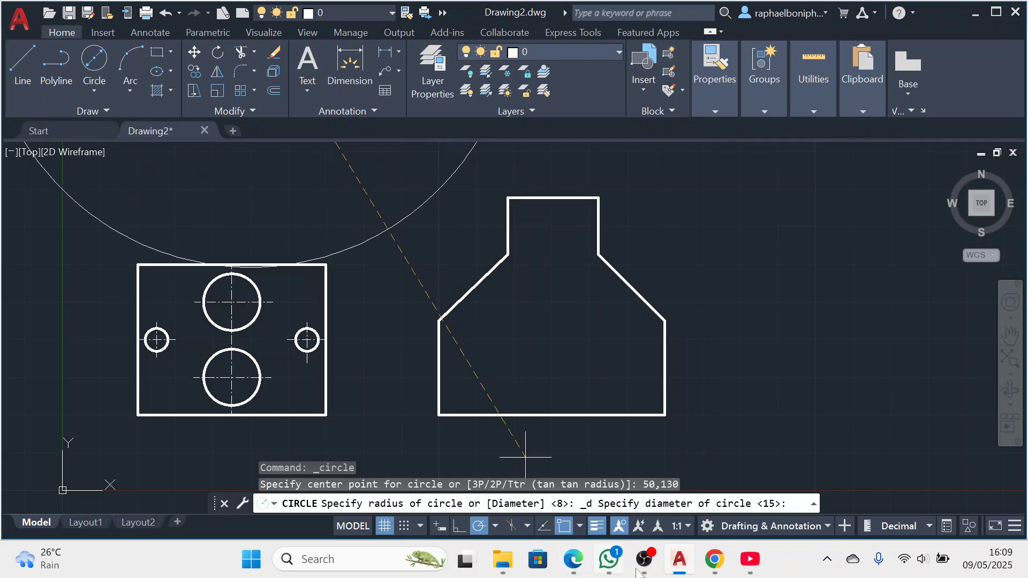
# Check the reference PDF and complete the outer circle with a diameter of 80
pyautogui.moveTo(649, 549)
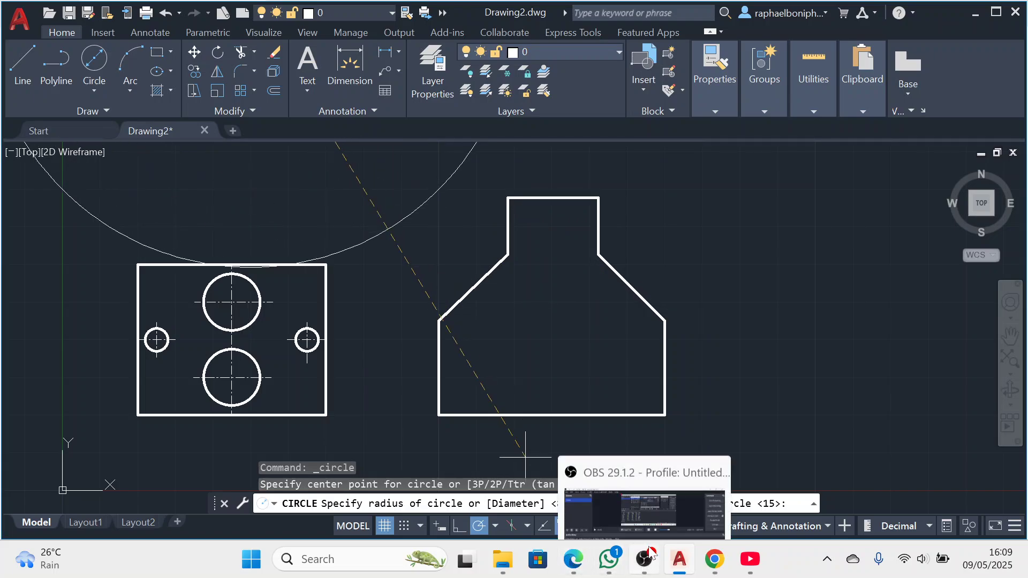
pyautogui.click(577, 565)
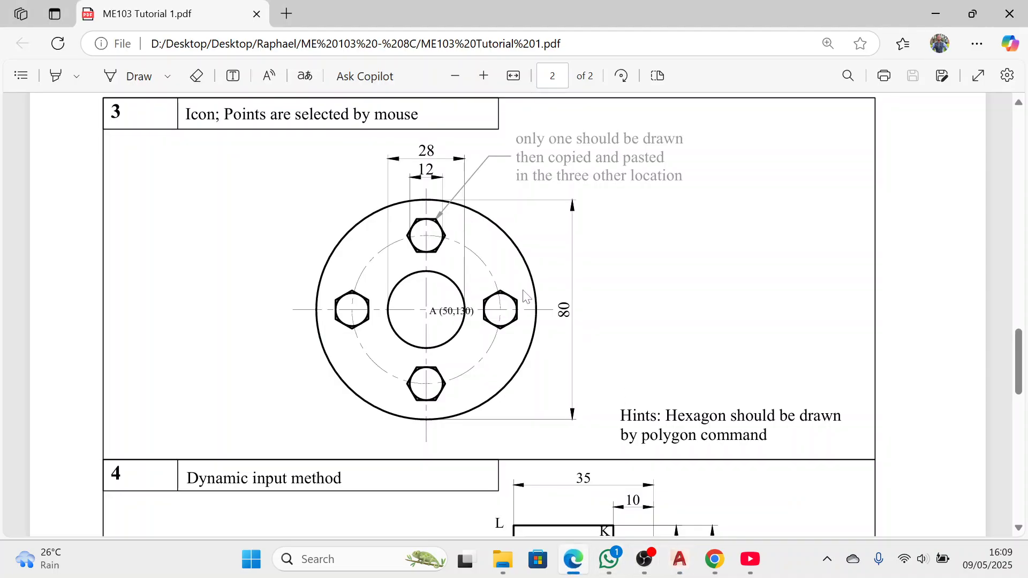
pyautogui.click(680, 559)
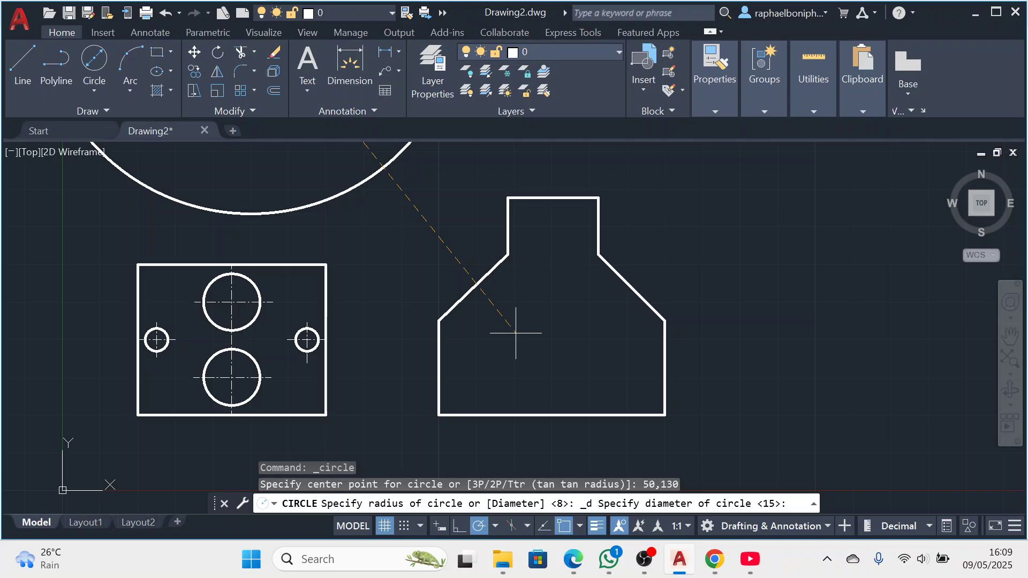
pyautogui.write('80')
pyautogui.press('Return')
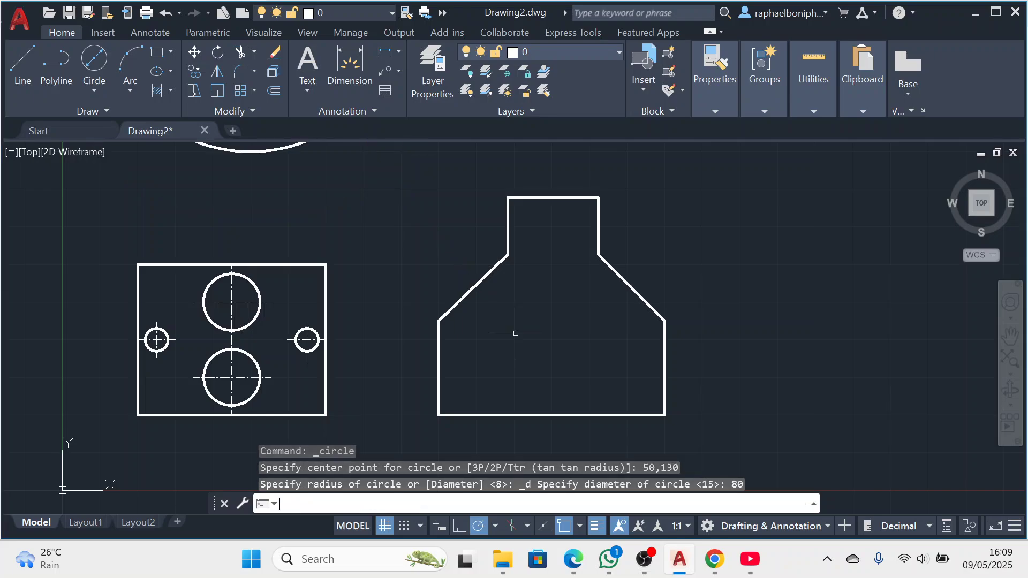
pyautogui.moveTo(407, 231); pyautogui.dragTo(448, 385, button='middle')
pyautogui.scroll(2, 441, 361)
pyautogui.scroll(-4, 443, 356)
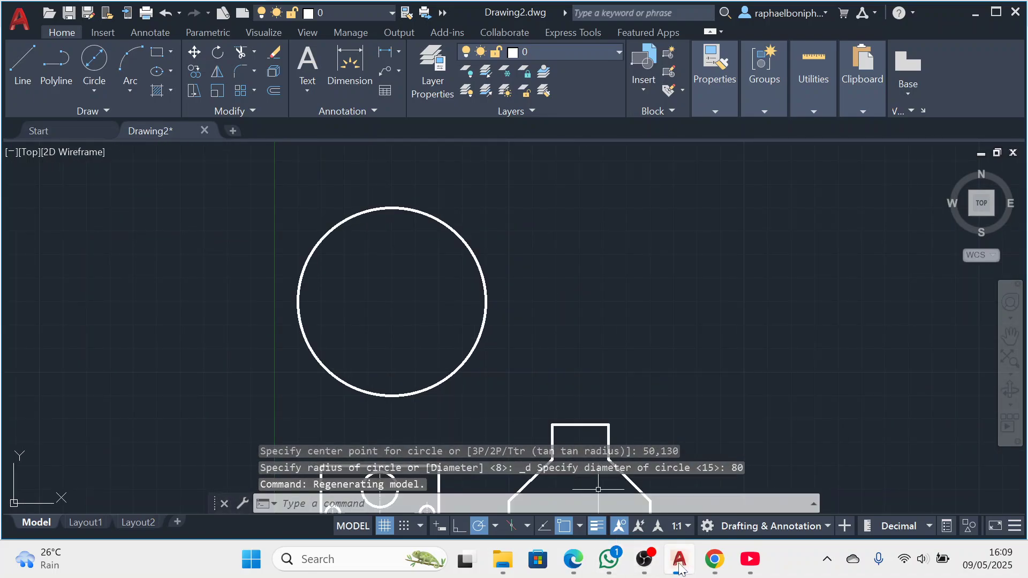
# Check the reference PDF and draw a concentric inner circle of diameter 28 at the center of the outer circle
pyautogui.click(577, 563)
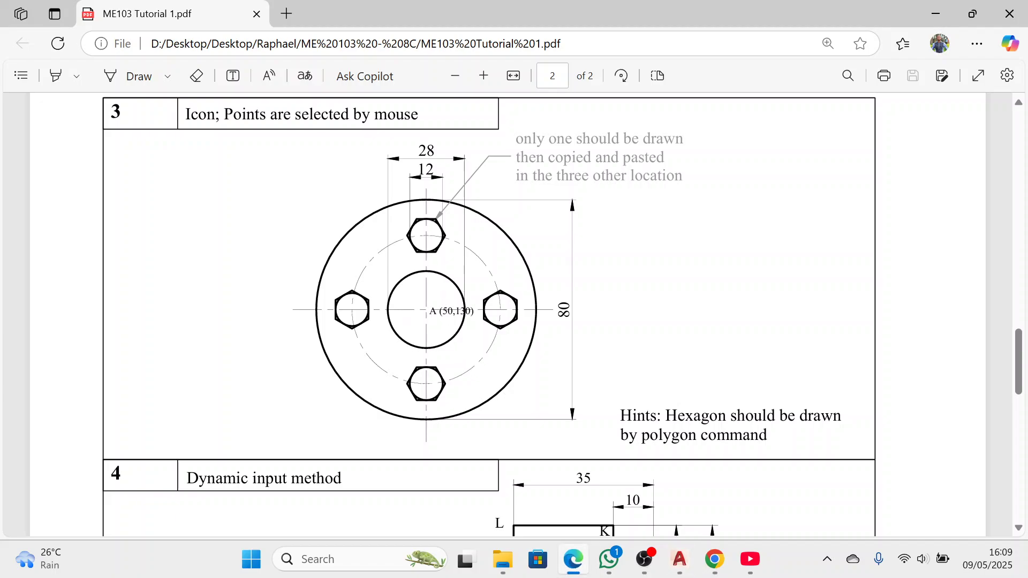
pyautogui.moveTo(679, 565)
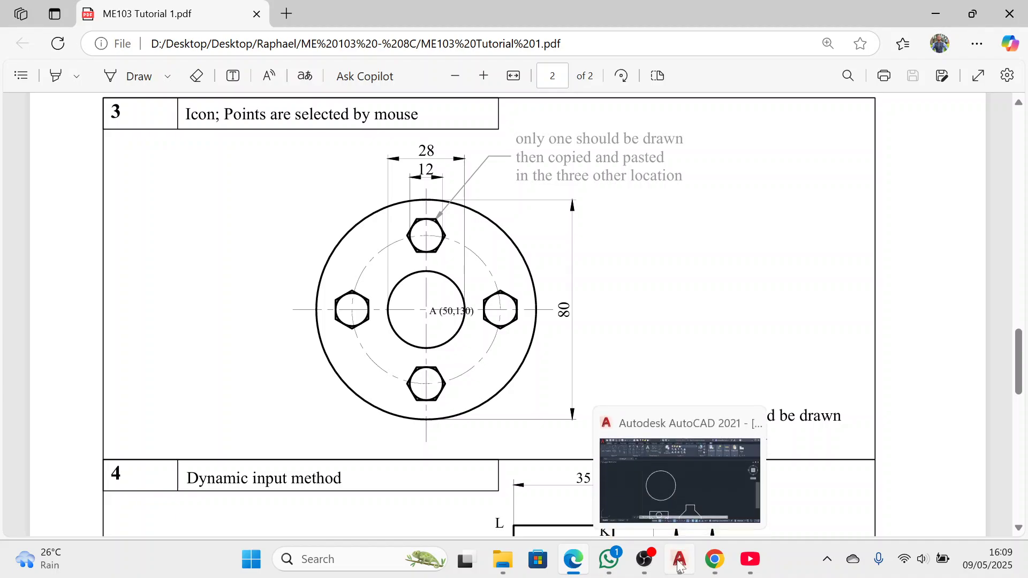
pyautogui.click(679, 562)
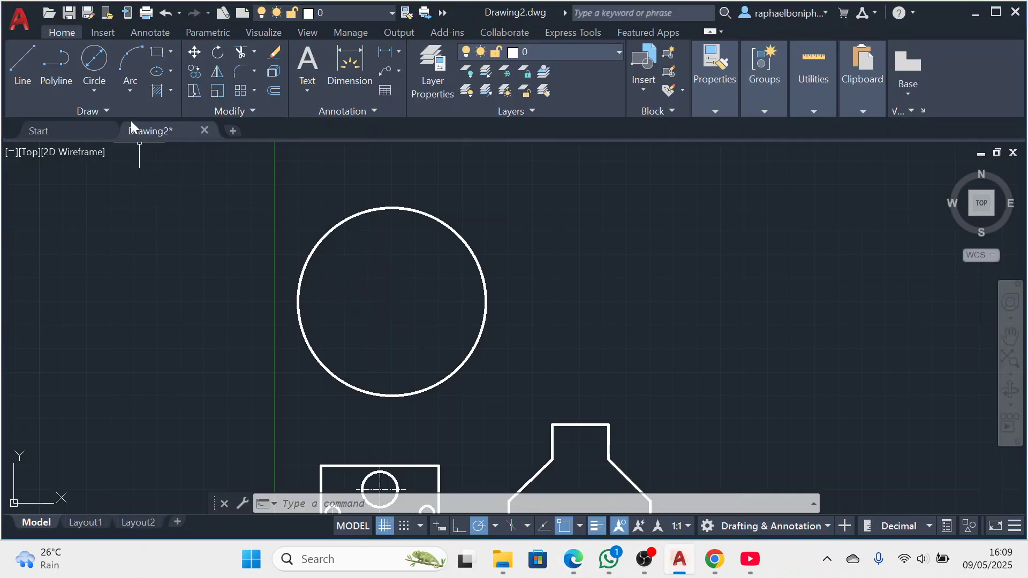
pyautogui.click(98, 63)
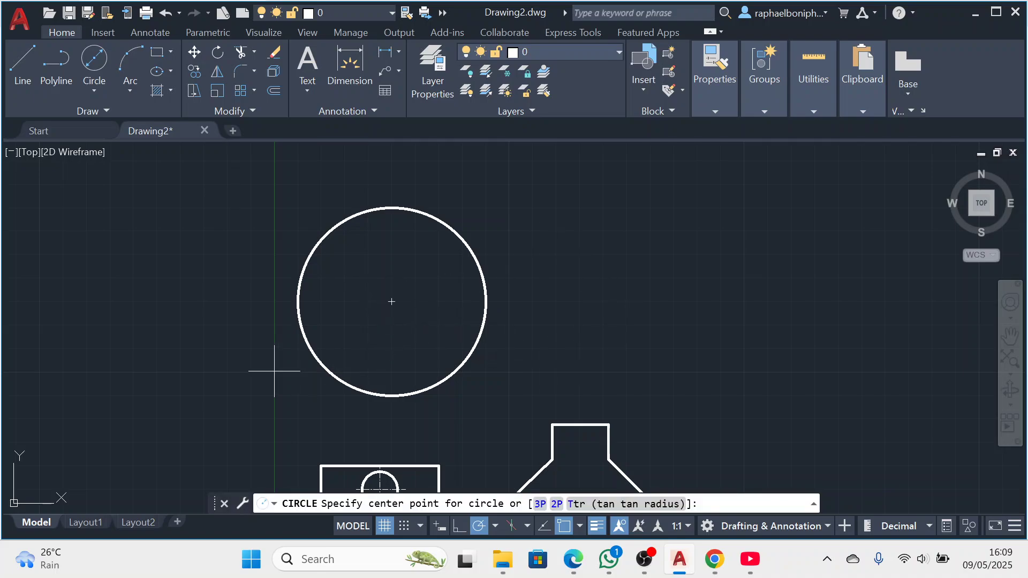
pyautogui.click(392, 301)
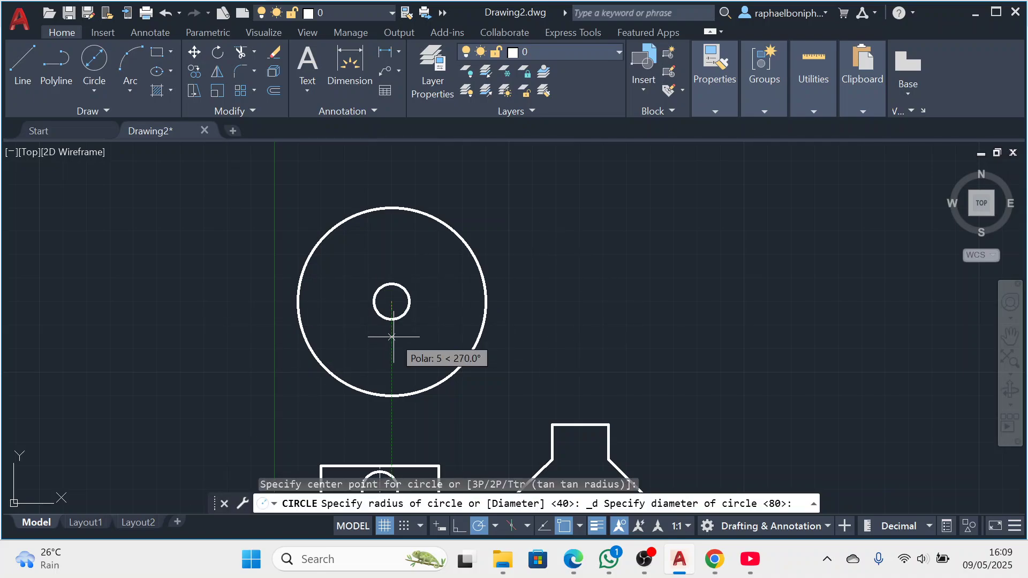
pyautogui.write('28')
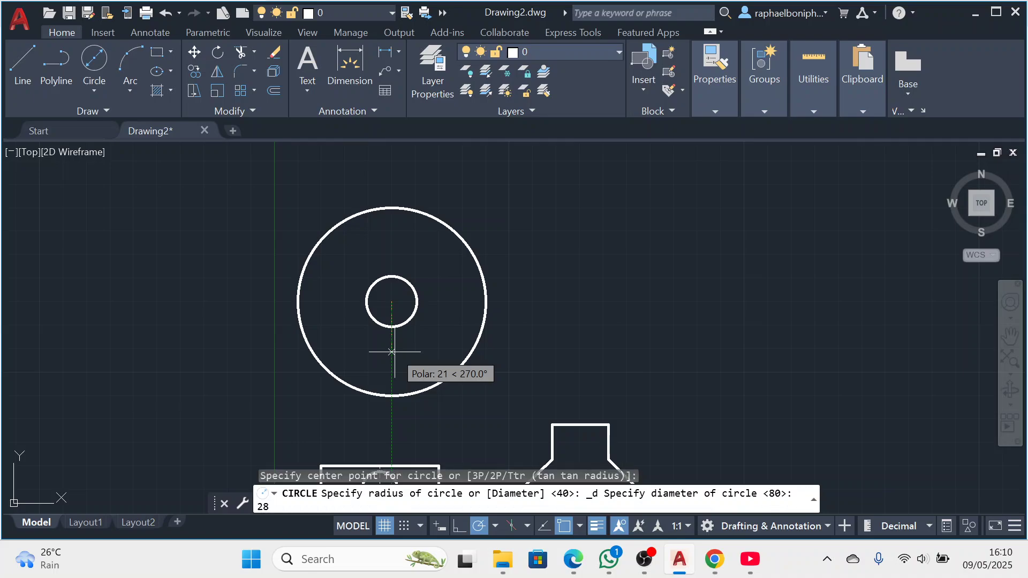
pyautogui.press('Return')
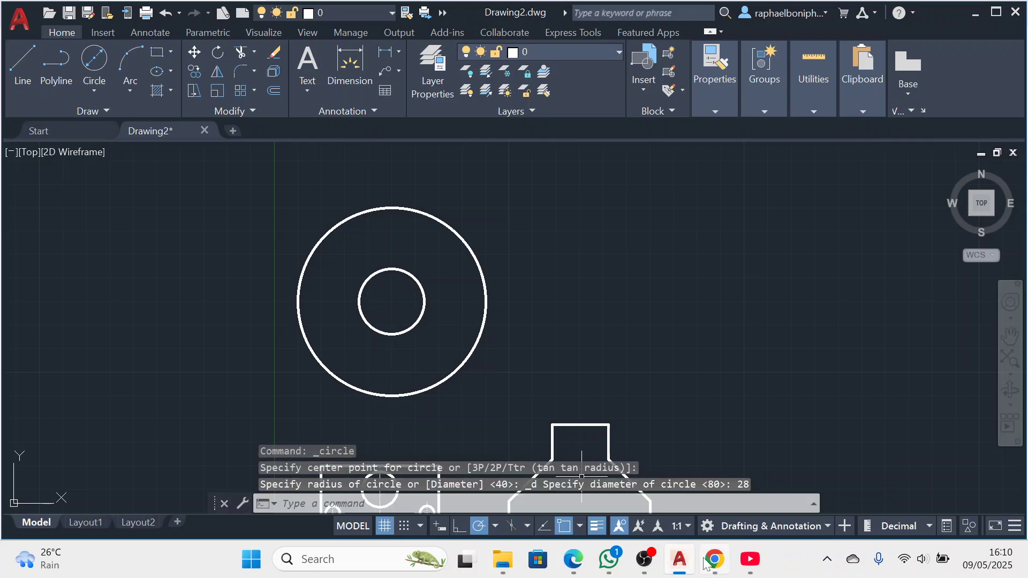
pyautogui.moveTo(680, 569)
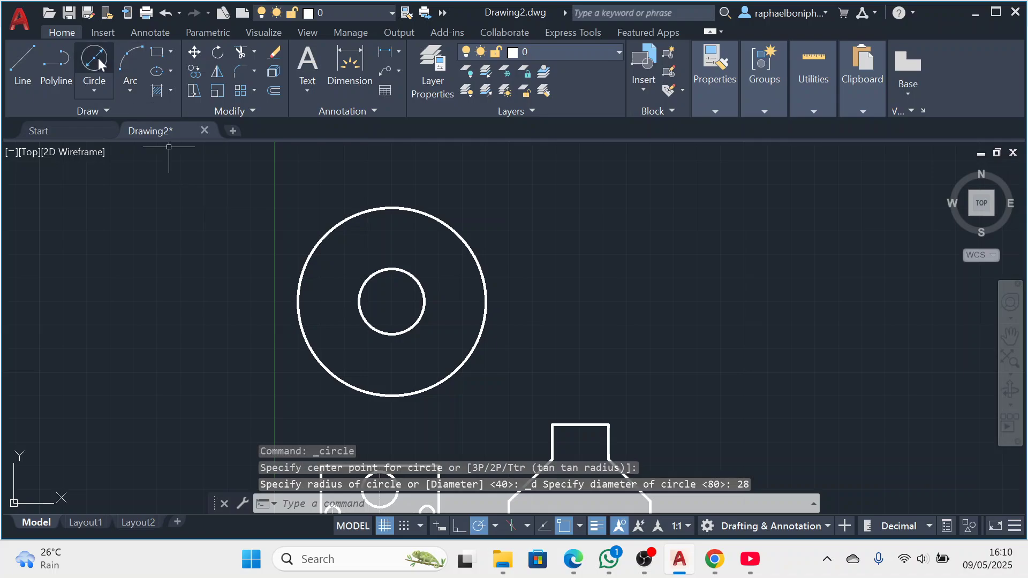
pyautogui.click(107, 78)
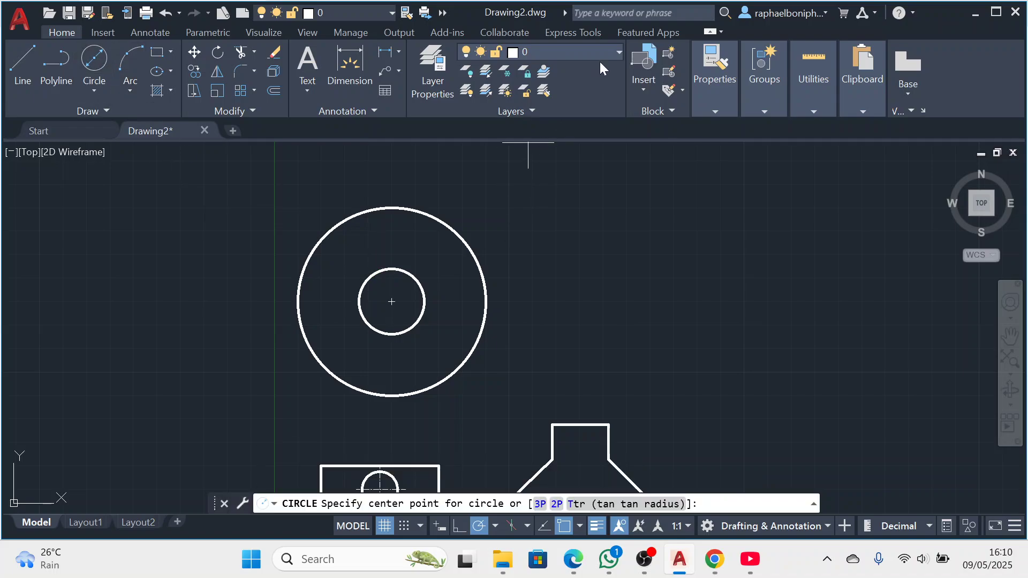
pyautogui.press('Escape')
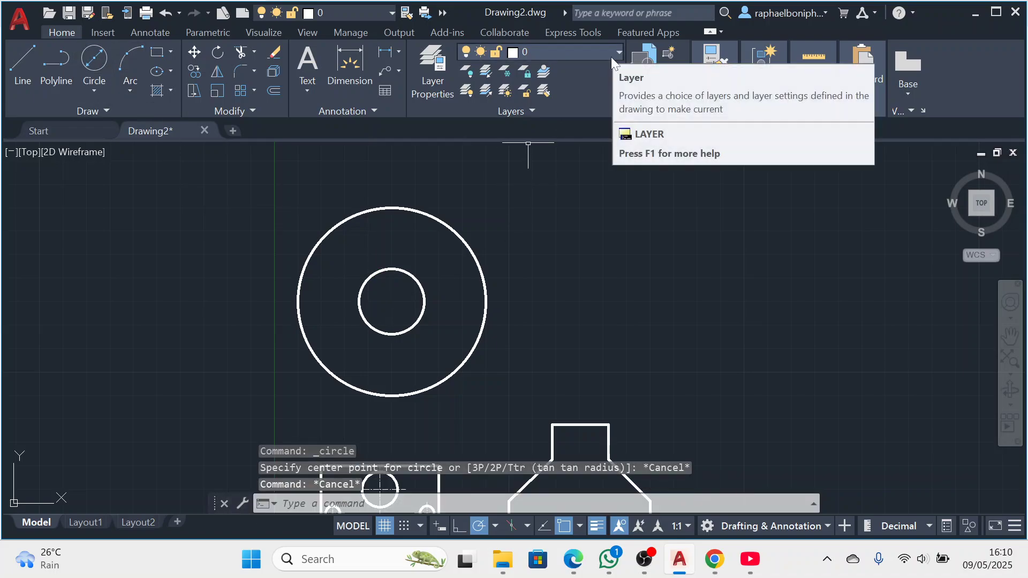
# Make the centerline layer current and draw a concentric circle of diameter 52 at the center of the flange
pyautogui.click(619, 54)
pyautogui.click(606, 89)
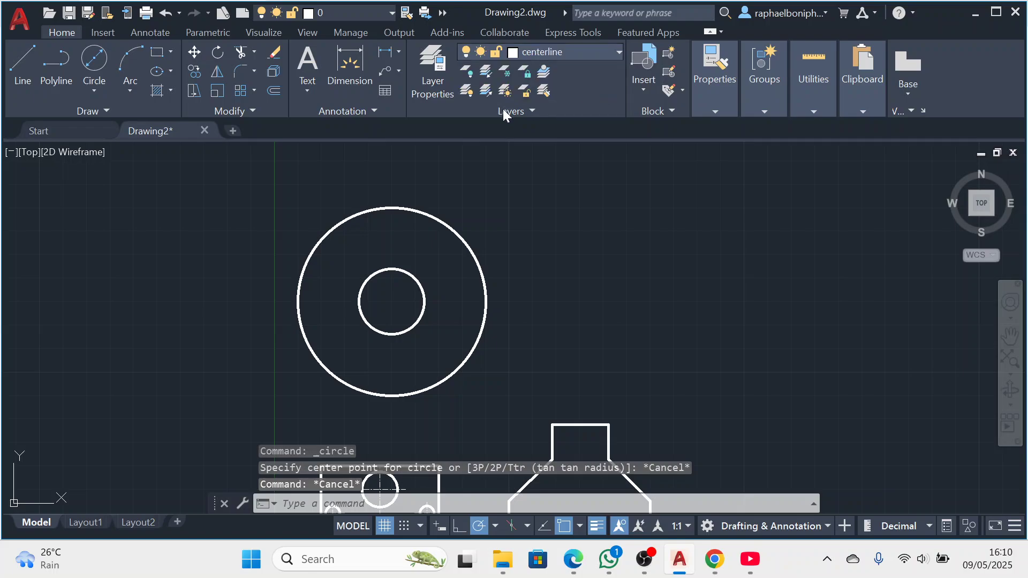
pyautogui.click(93, 60)
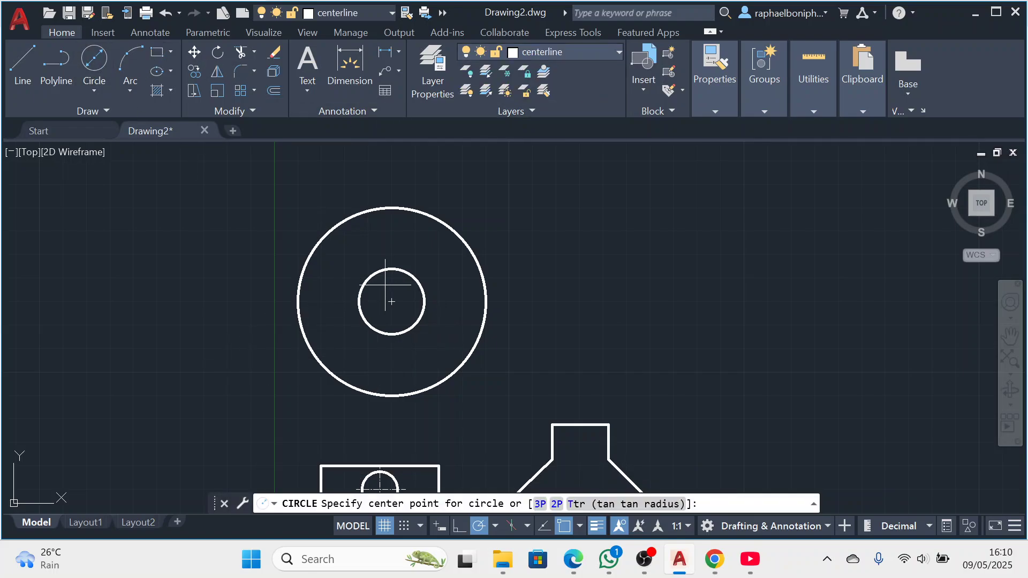
pyautogui.click(391, 301)
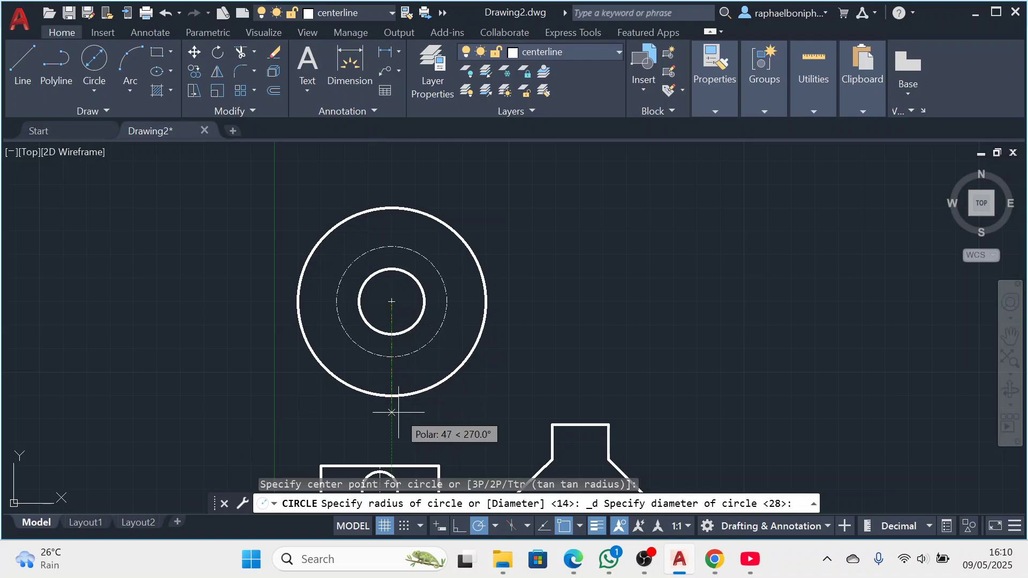
pyautogui.write('52')
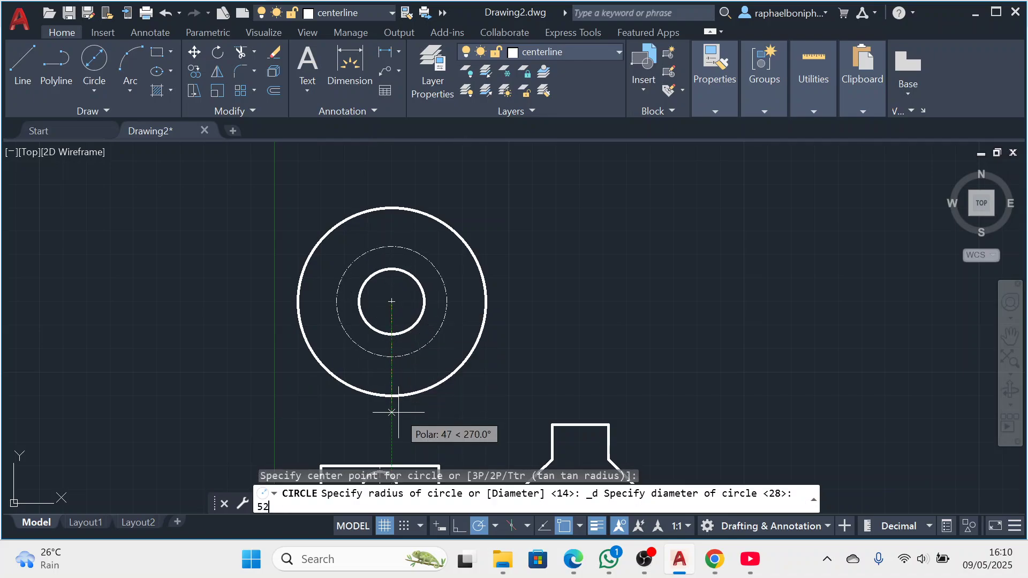
pyautogui.press('Return')
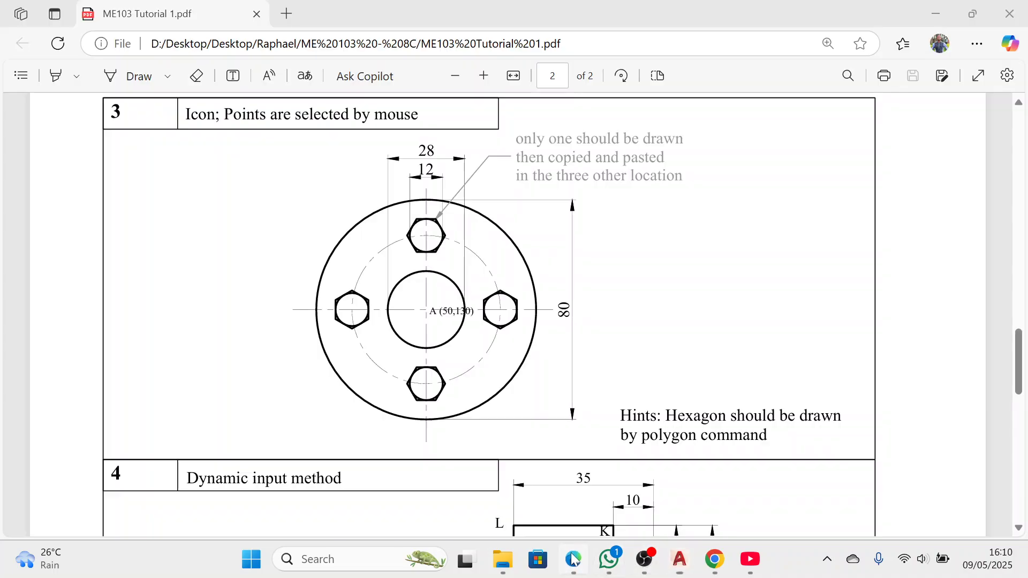
# Check exercise 3 in the reference PDF and draw a vertical and a horizontal centerline crossing each other in the empty area beside the flange
pyautogui.click(573, 559)
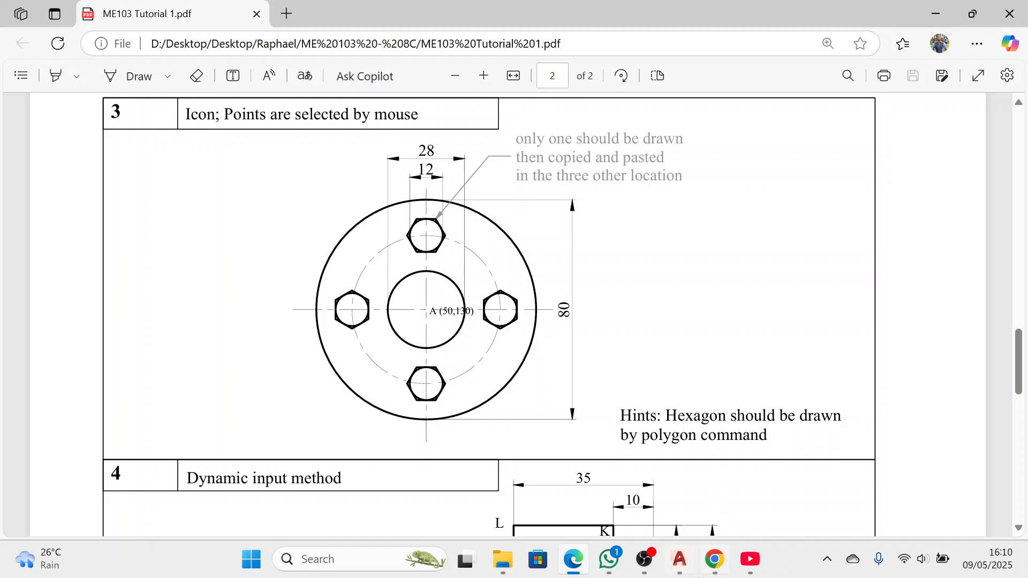
pyautogui.click(690, 566)
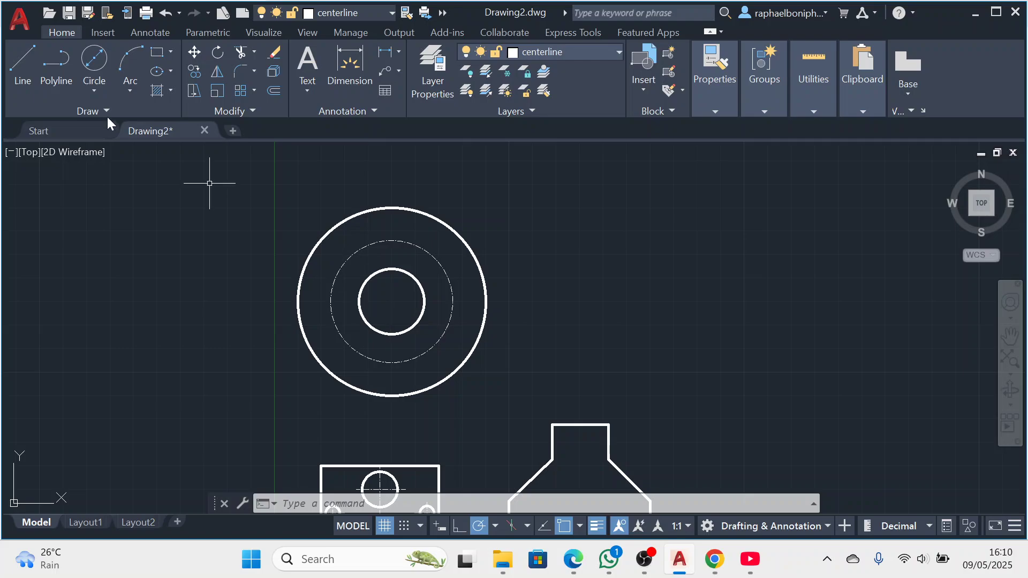
pyautogui.click(20, 64)
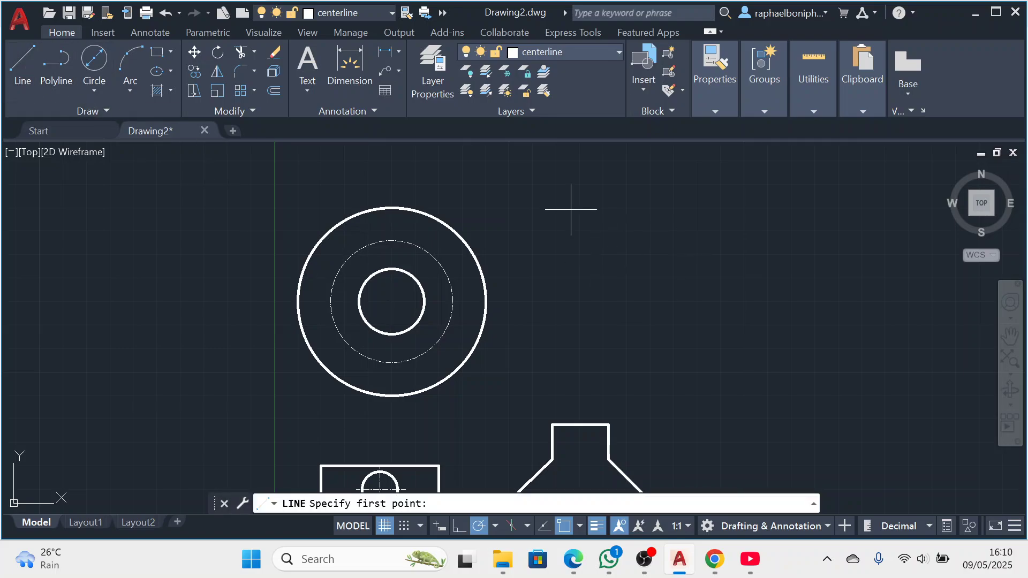
pyautogui.click(652, 179)
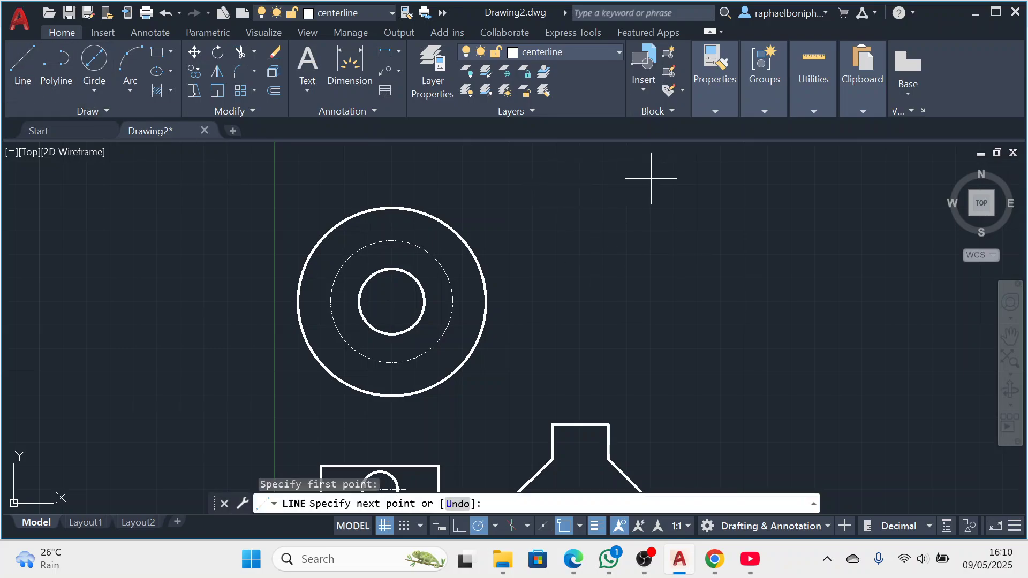
pyautogui.click(651, 393)
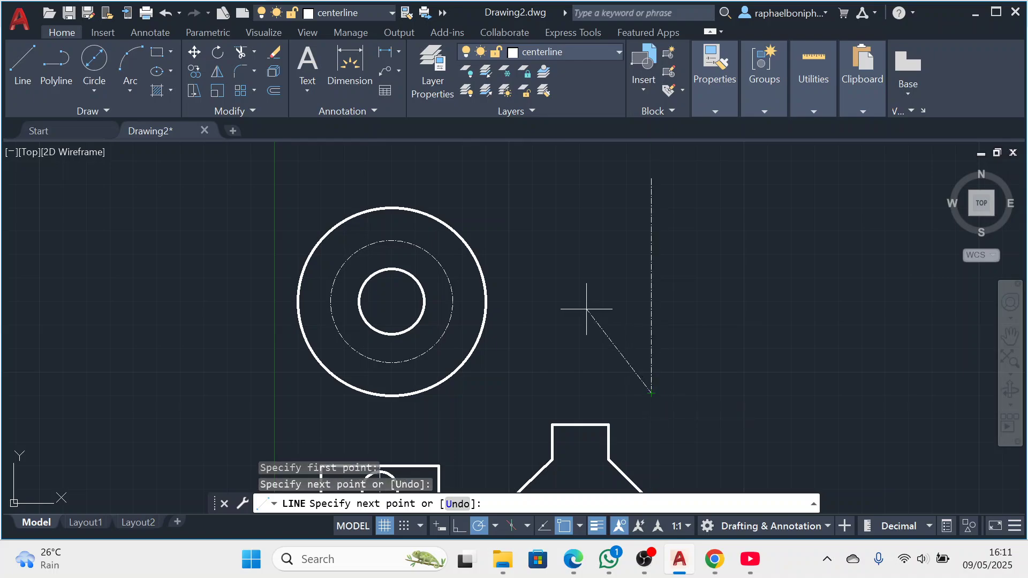
pyautogui.press('Escape')
pyautogui.click(22, 60)
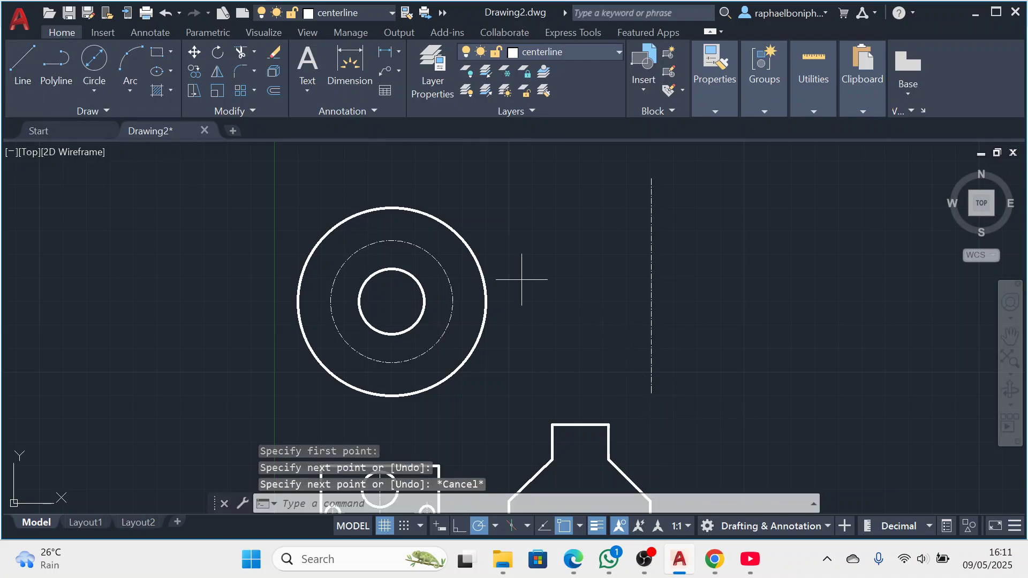
pyautogui.click(543, 279)
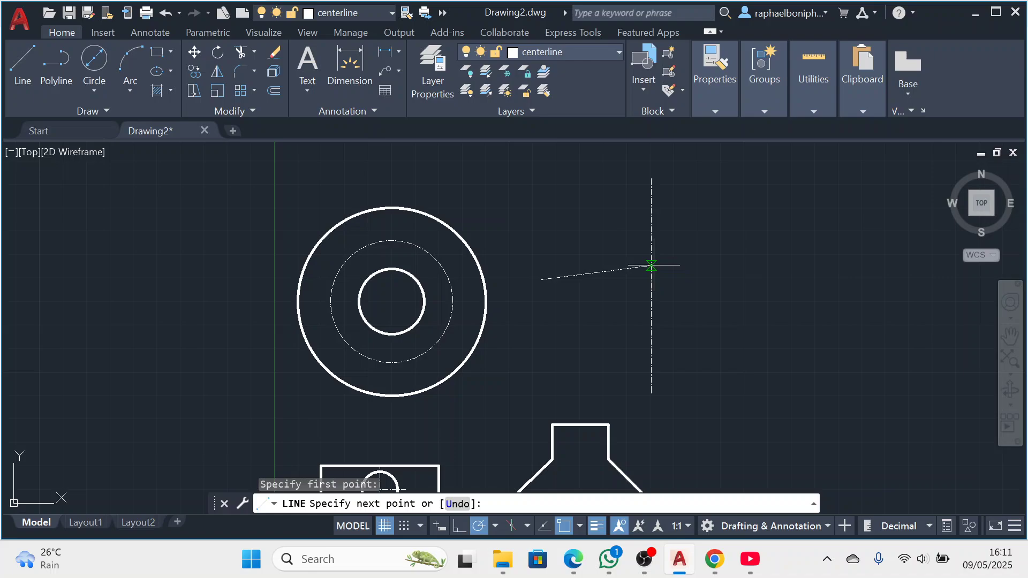
pyautogui.click(764, 279)
pyautogui.press('Escape')
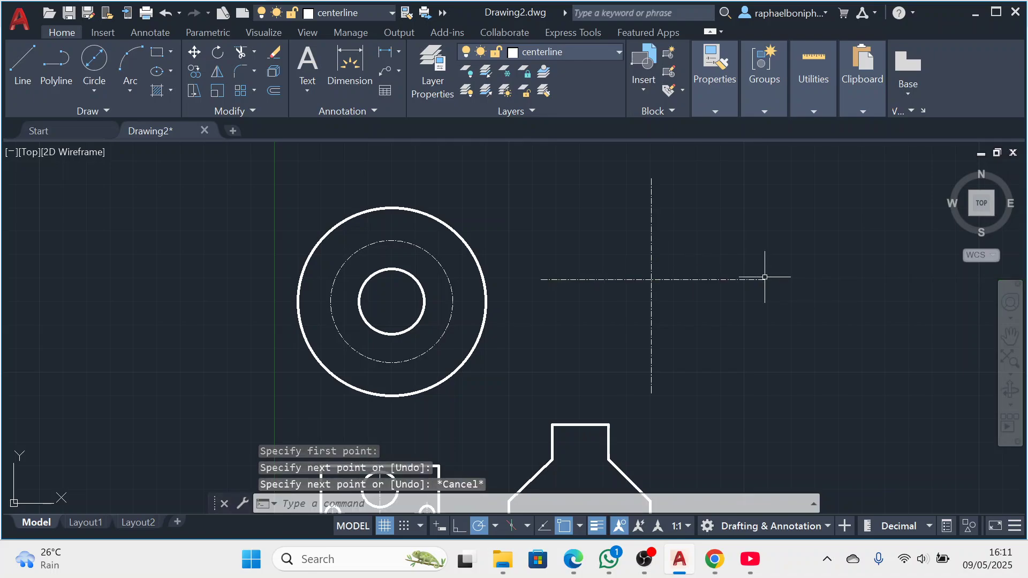
# Move both crossing centerlines from their intersection onto the center of the flange circles
pyautogui.click(665, 267)
pyautogui.click(623, 306)
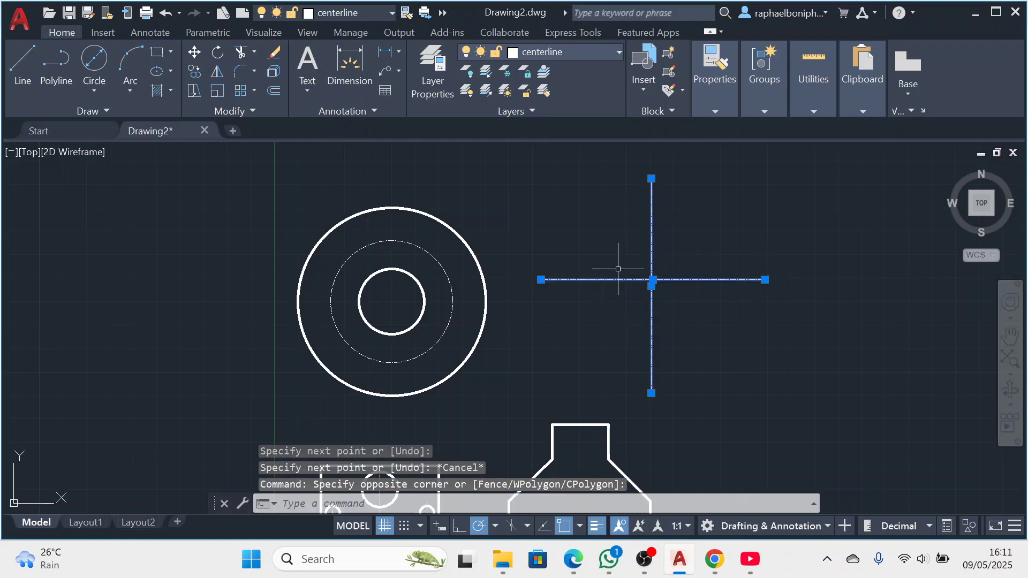
pyautogui.click(196, 51)
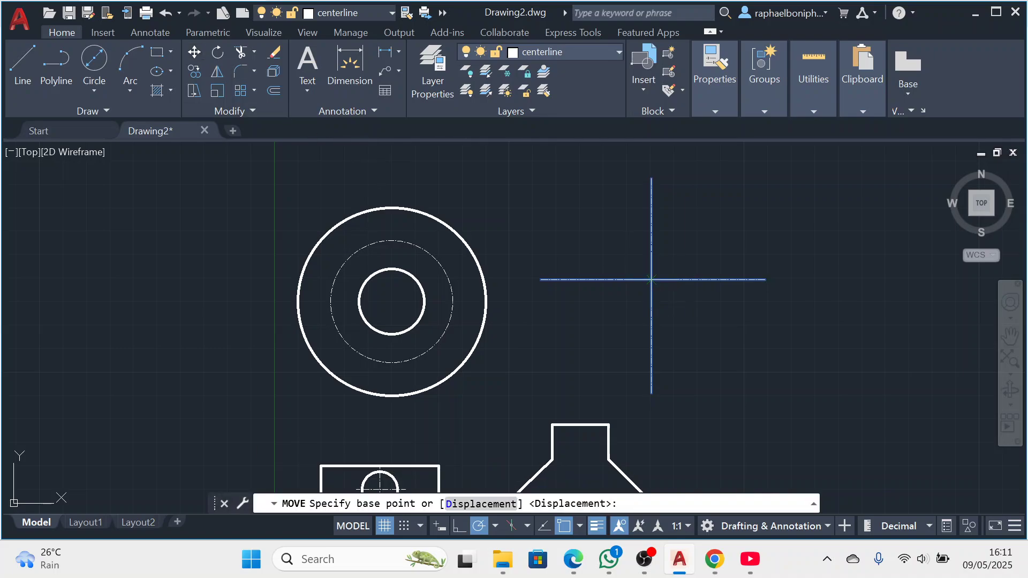
pyautogui.click(651, 279)
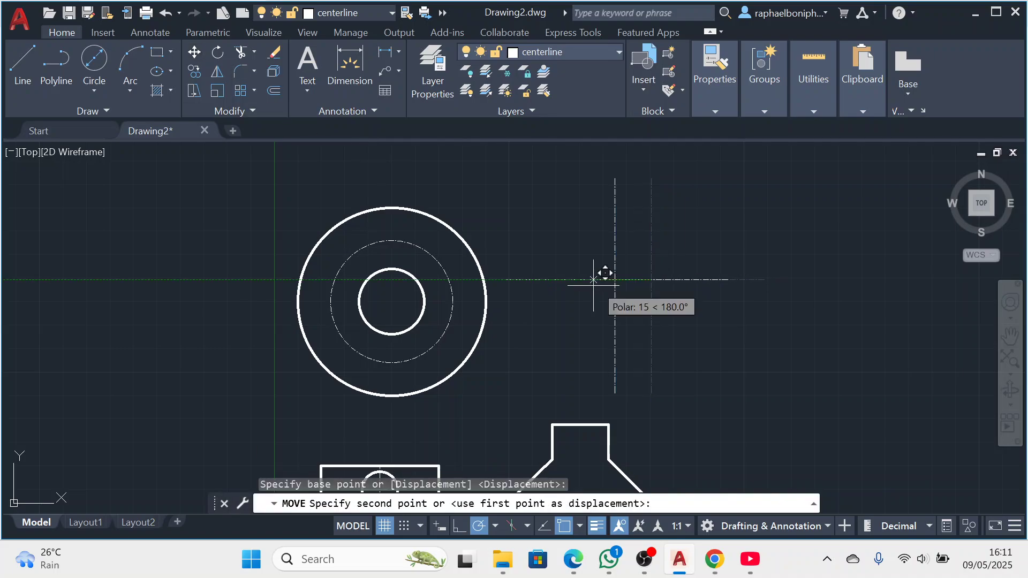
pyautogui.click(403, 289)
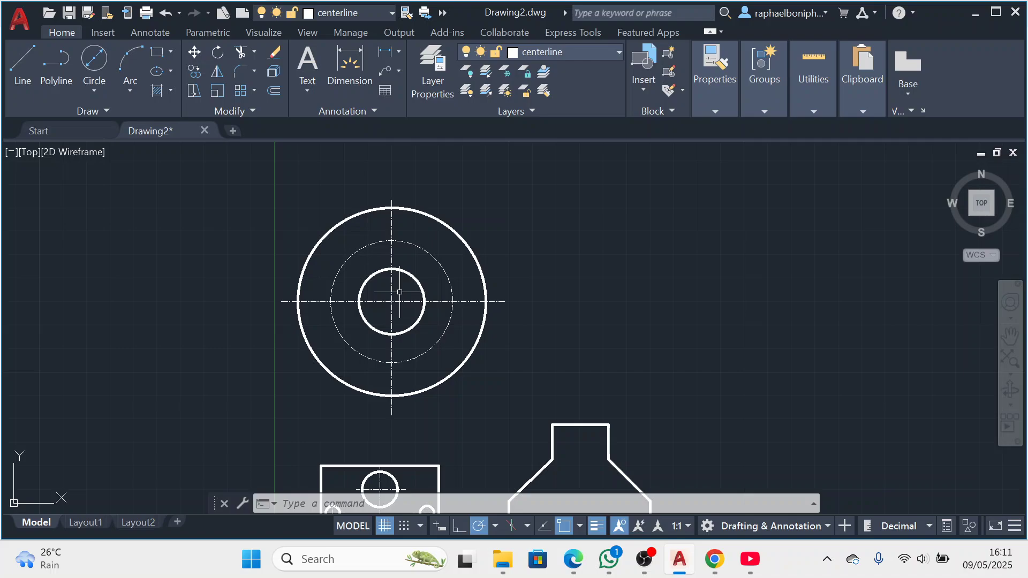
# Select the two centerlines and the 52-diameter centerline circle and set their linetype scale to 6 in the properties
pyautogui.click(399, 292)
pyautogui.click(374, 313)
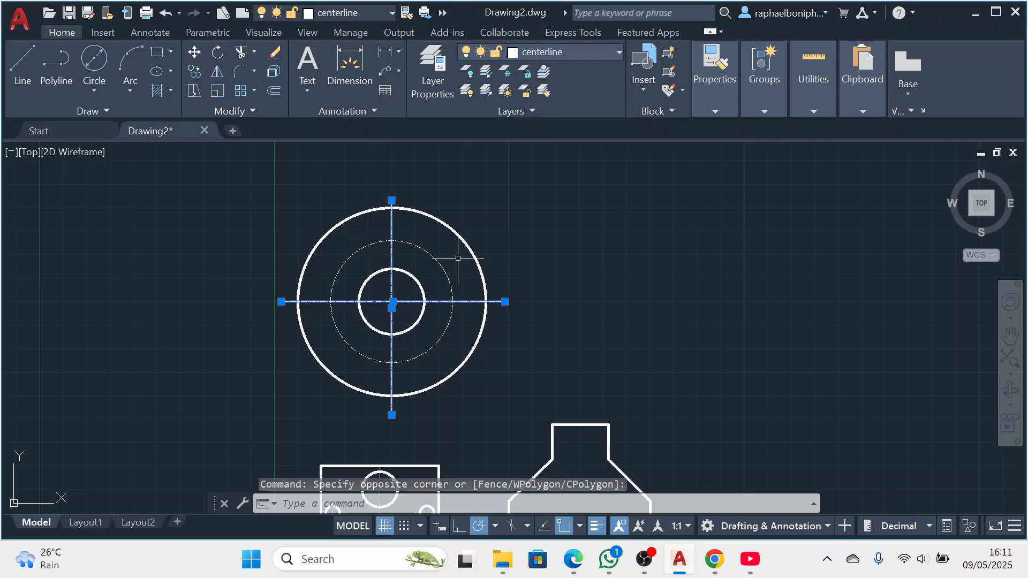
pyautogui.click(440, 263)
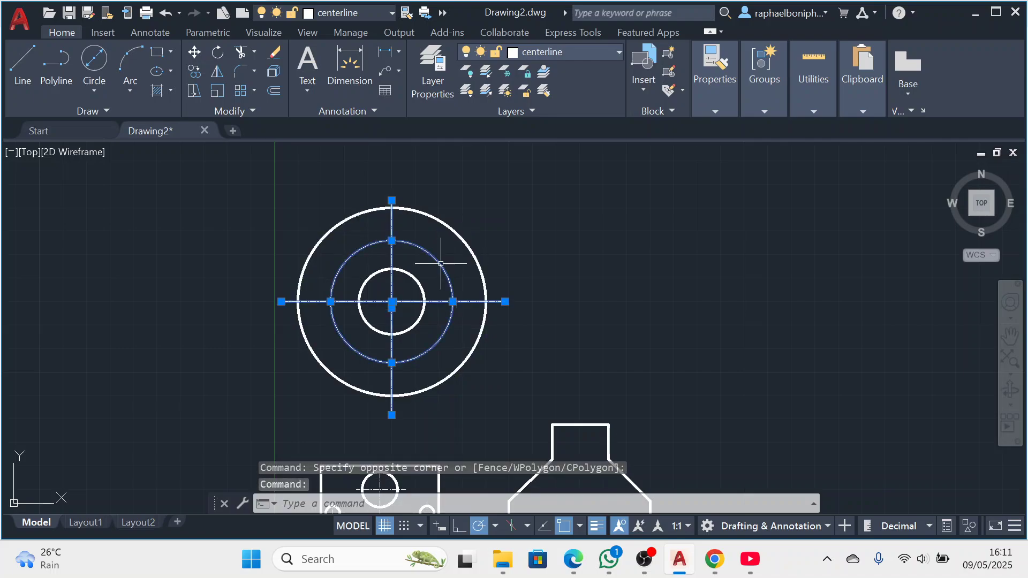
pyautogui.rightClick(441, 264)
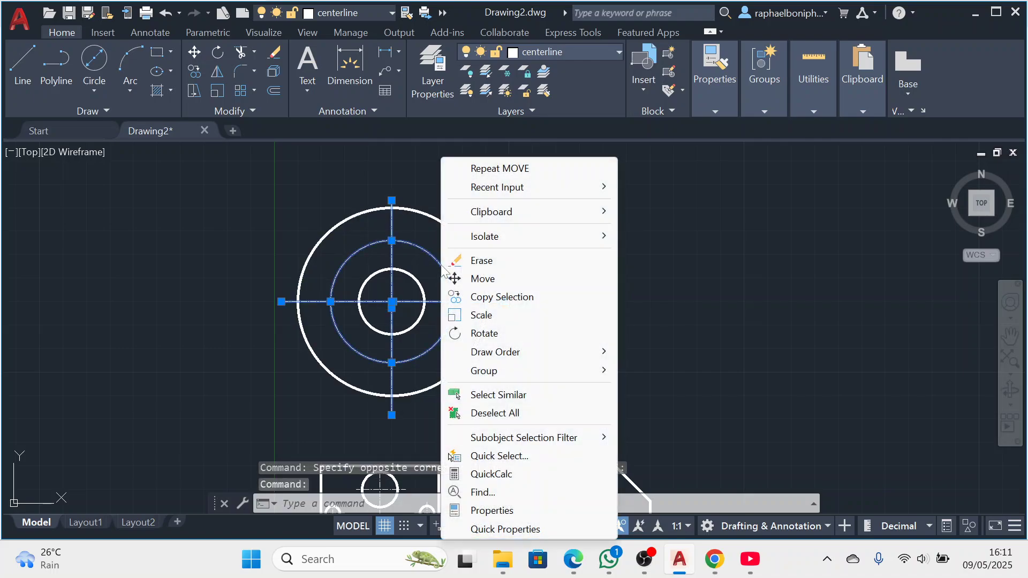
pyautogui.click(493, 509)
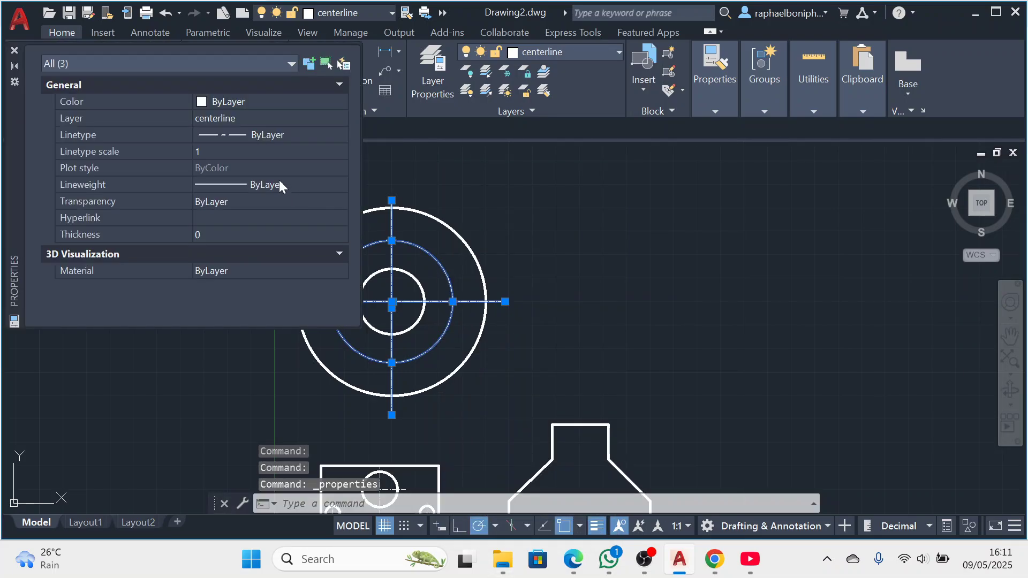
pyautogui.click(218, 150)
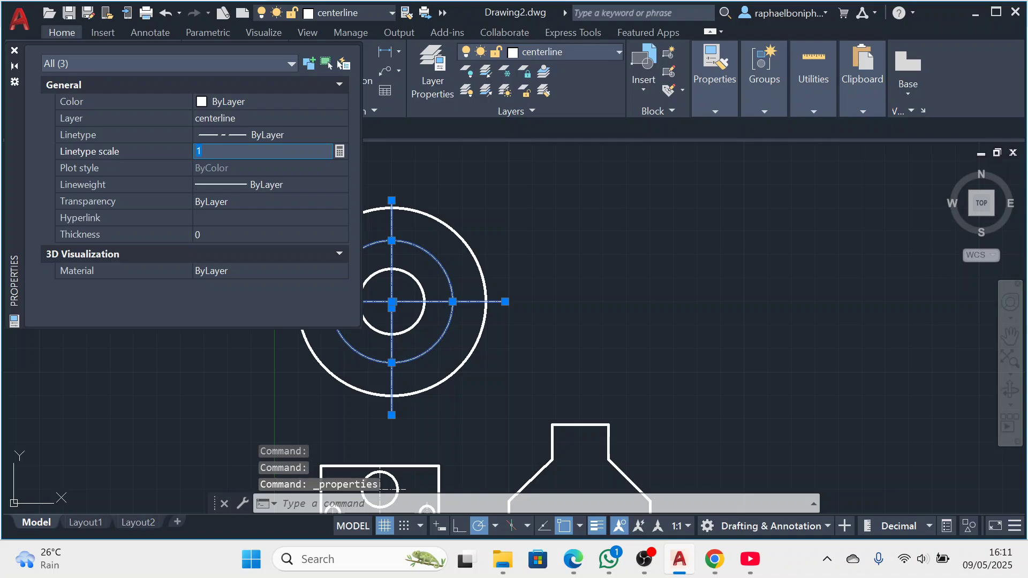
pyautogui.write('6')
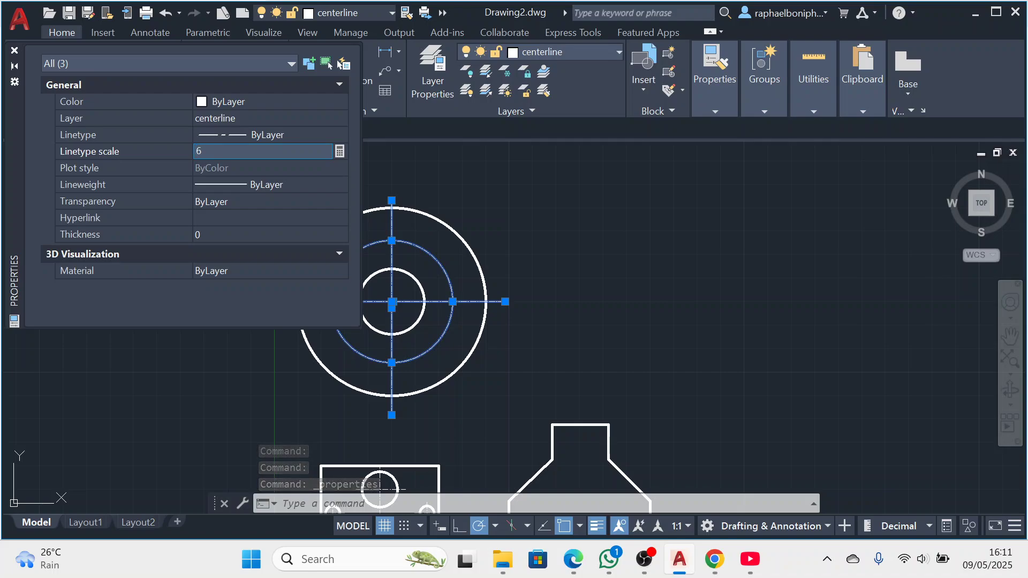
pyautogui.press('Return')
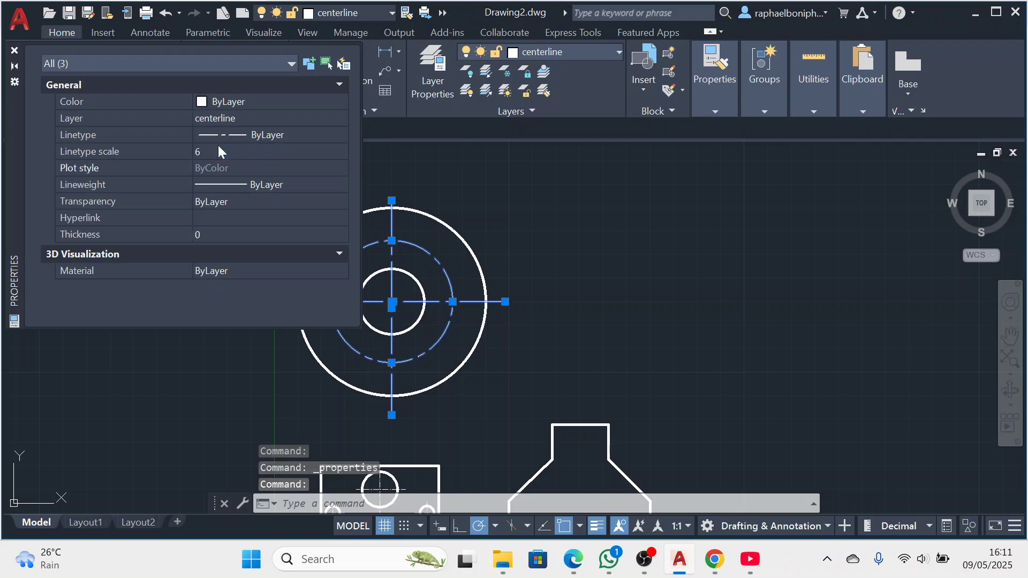
# Set the linetype scale of the selected centerlines and circle to 3, close the properties and clear the selection
pyautogui.click(215, 148)
pyautogui.write('3')
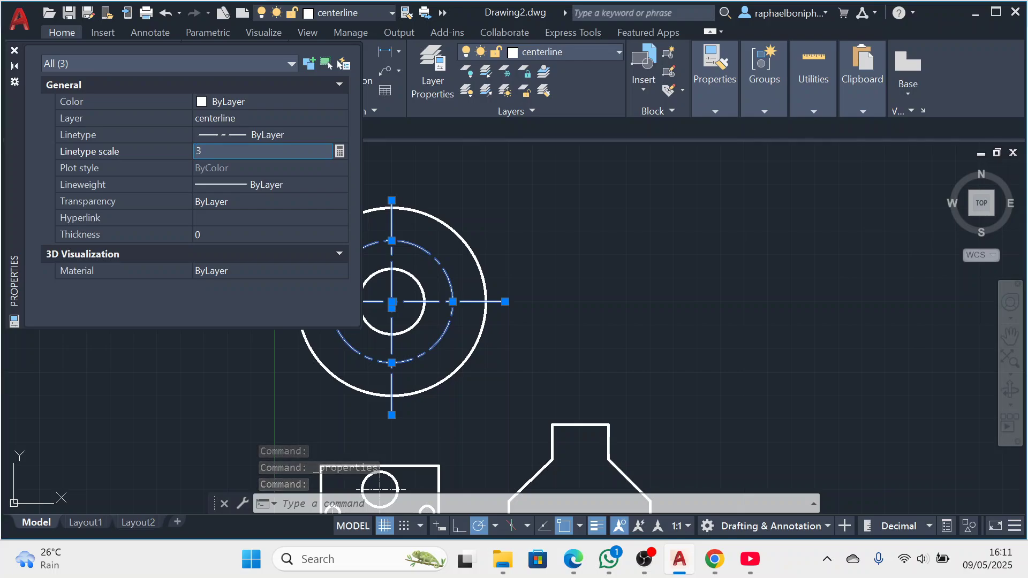
pyautogui.press('Return')
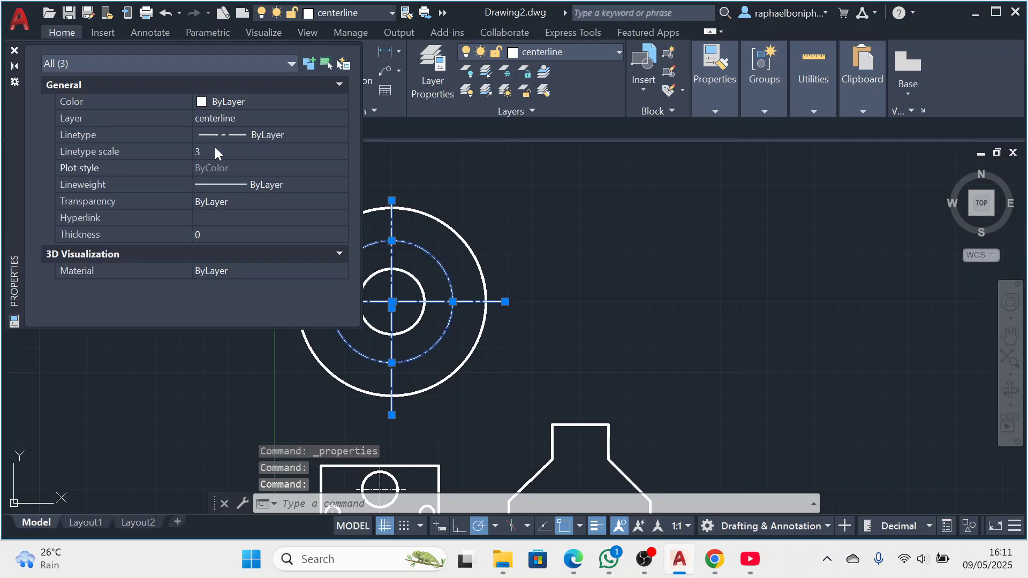
pyautogui.click(15, 52)
pyautogui.press('Escape')
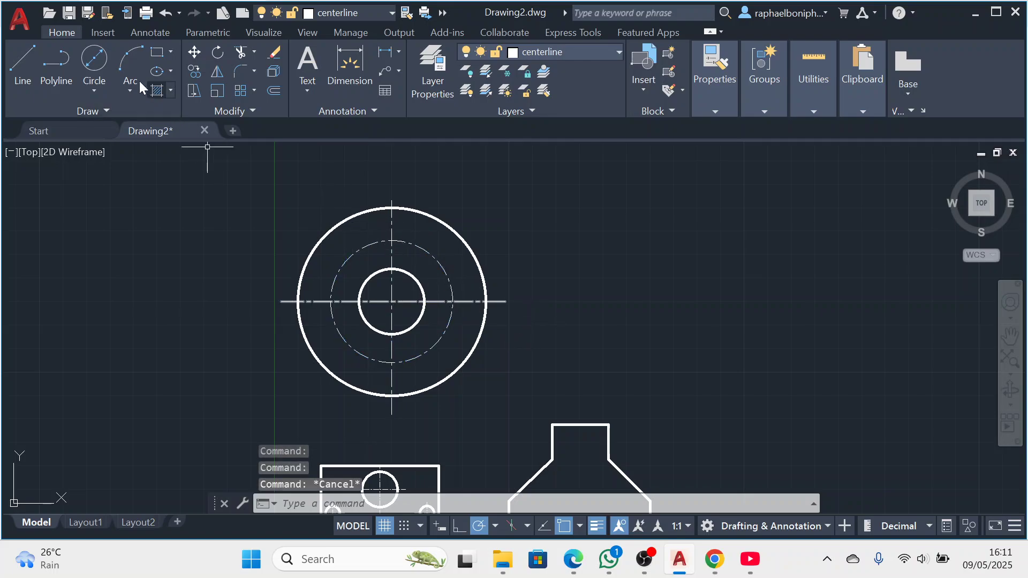
# Check the reference PDF and draw a circle of diameter 12 at the upper intersection of the vertical centerline and the 52-diameter circle
pyautogui.click(95, 60)
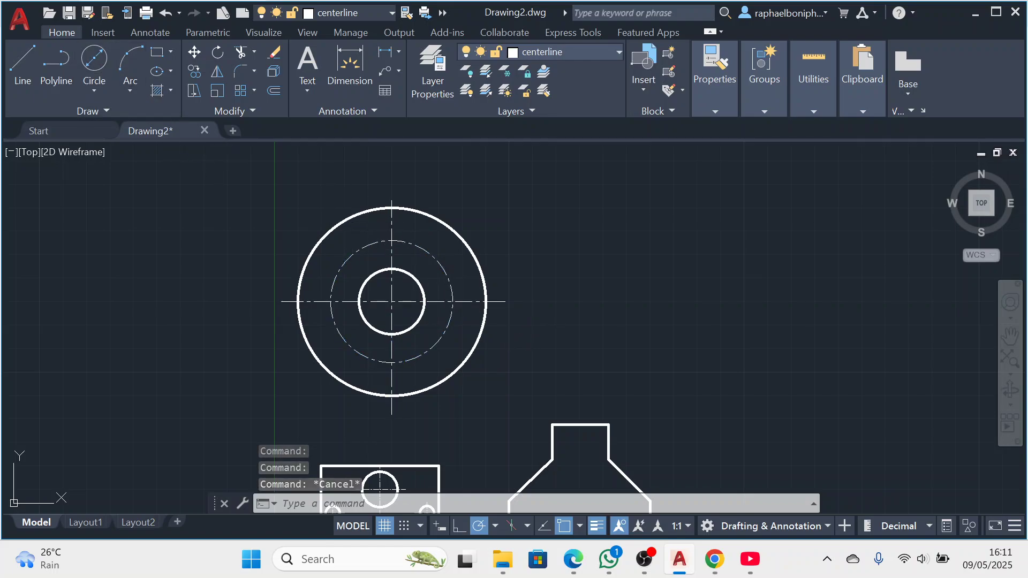
pyautogui.click(392, 241)
pyautogui.write('d')
pyautogui.press('Return')
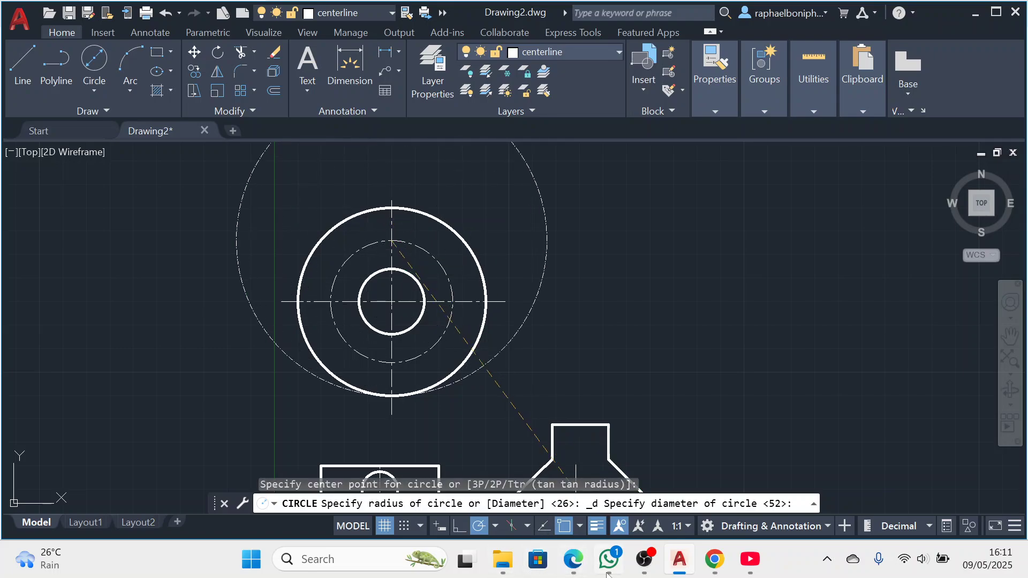
pyautogui.click(574, 559)
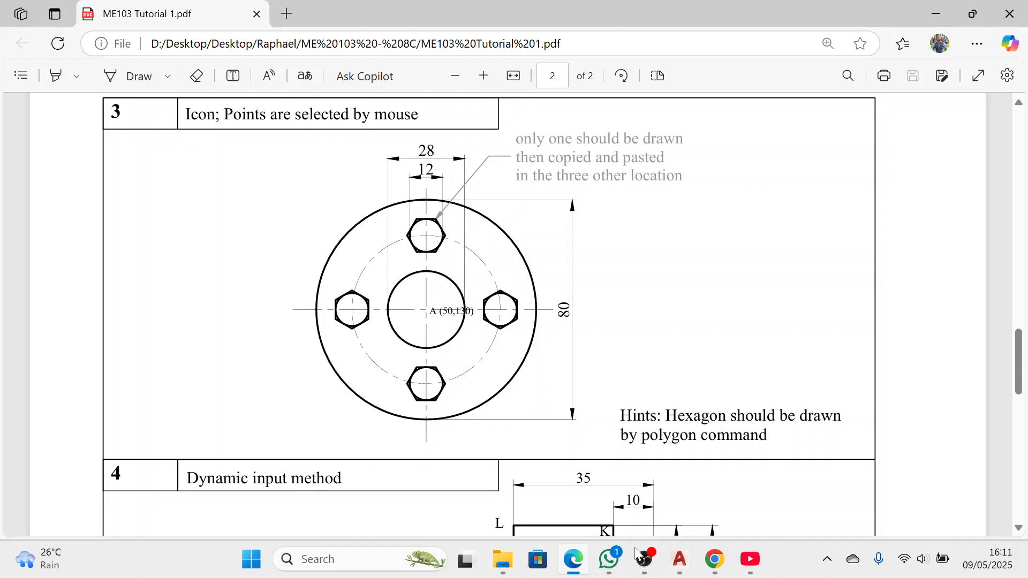
pyautogui.click(679, 559)
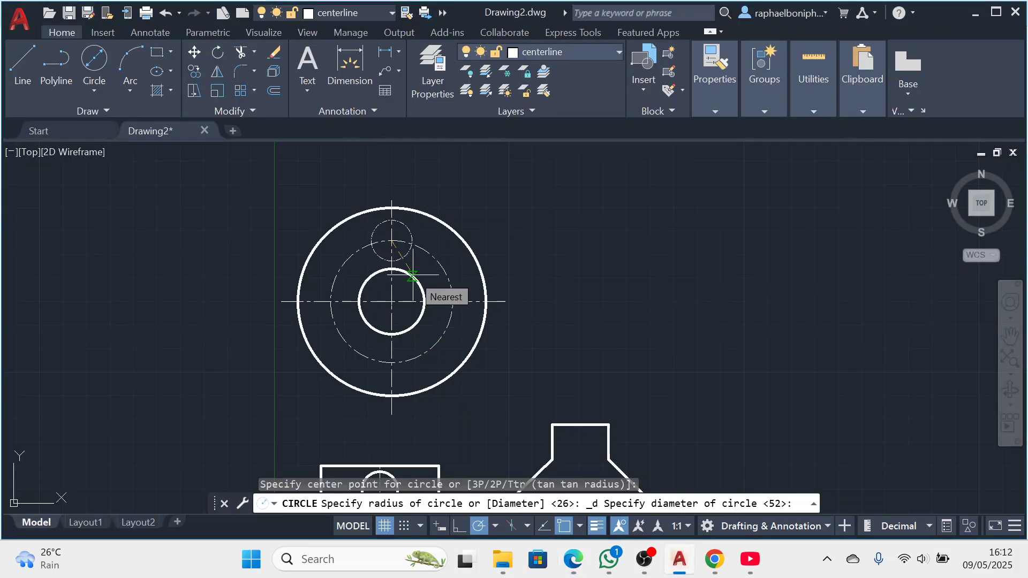
pyautogui.write('12')
pyautogui.press('Return')
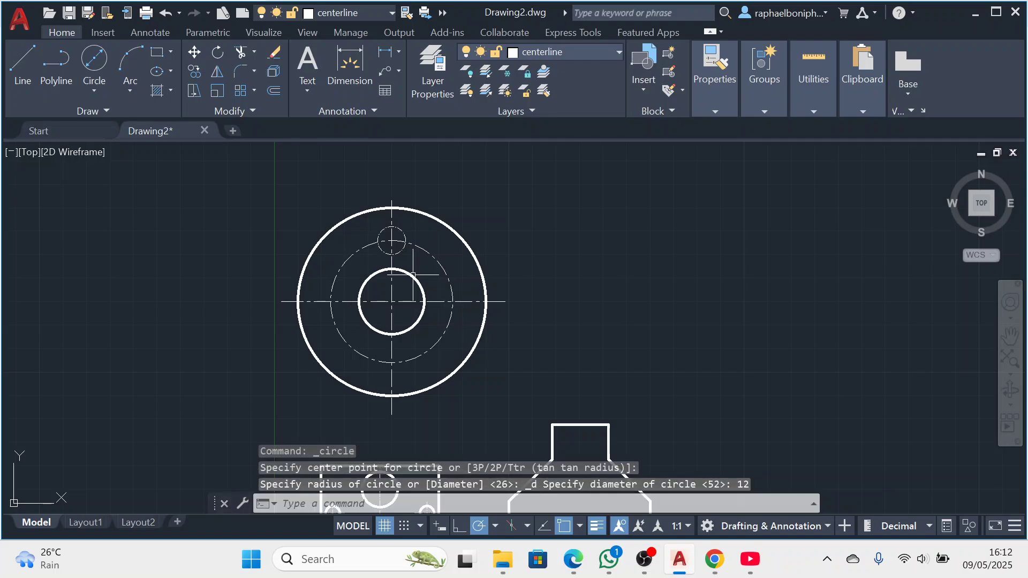
# Put the 12-diameter circle at the upper centerline intersection on layer 0 and clear the selection
pyautogui.click(400, 227)
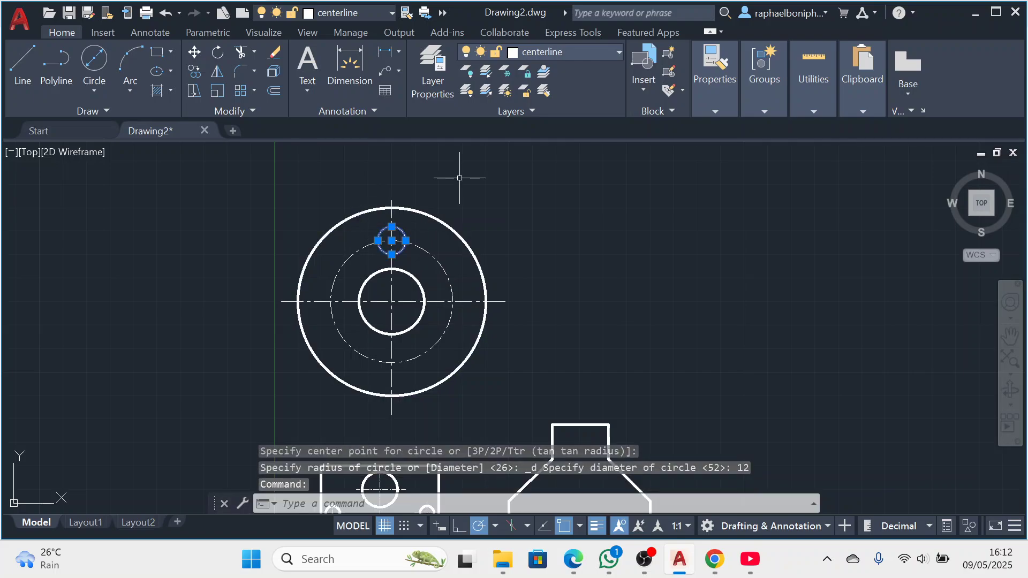
pyautogui.click(617, 54)
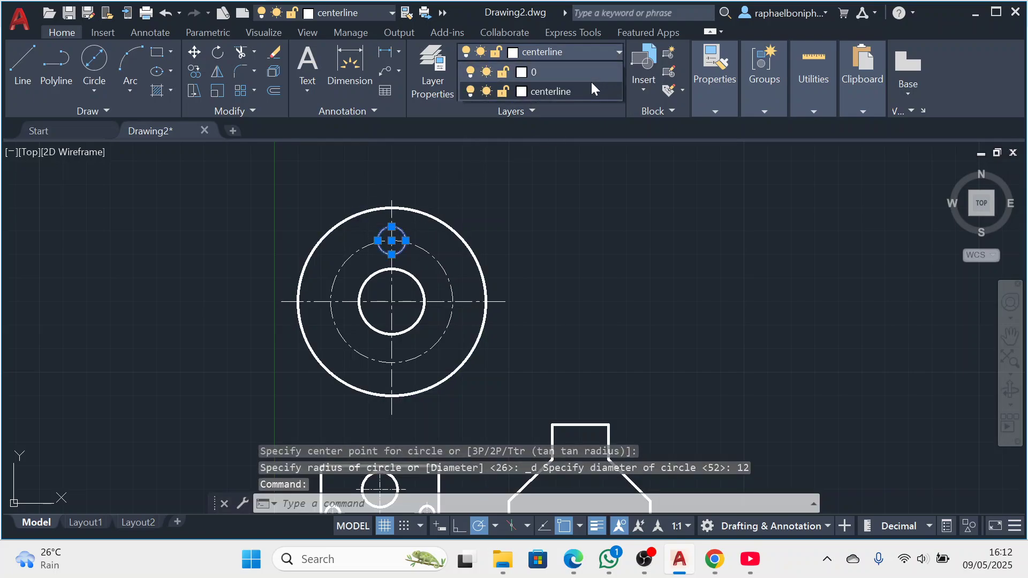
pyautogui.click(590, 73)
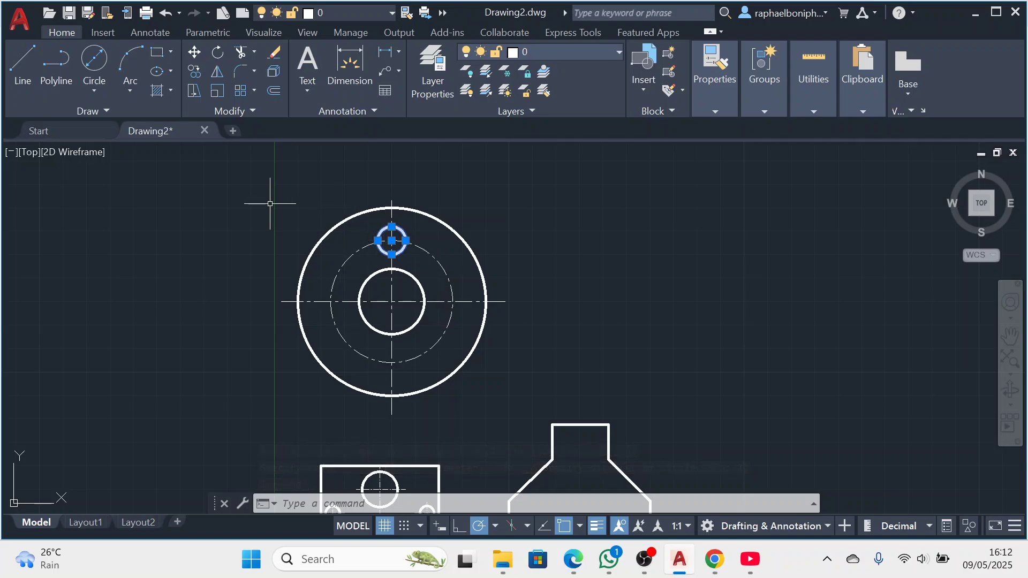
pyautogui.press('Escape')
pyautogui.press('Escape')
pyautogui.press('Escape')
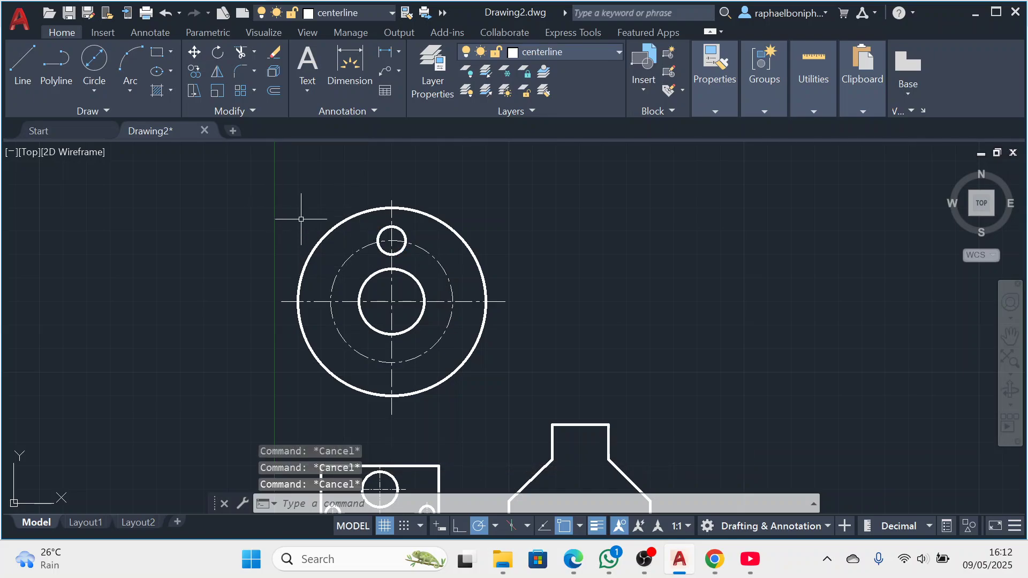
# Draw a six-sided polygon centered on the 12-diameter circle, circumscribed about a circle of radius 6
pyautogui.write('poly')
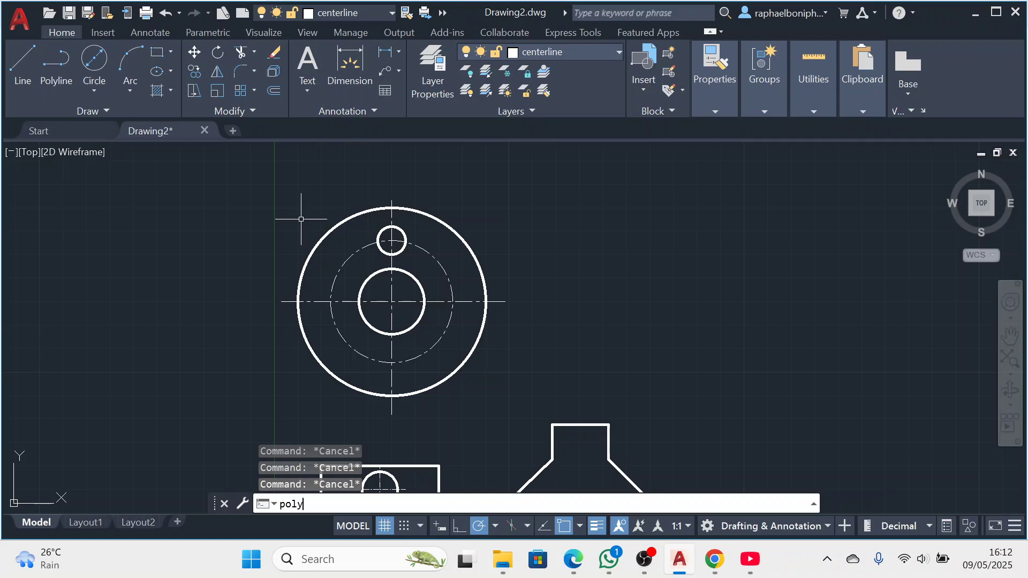
pyautogui.write('go')
pyautogui.press('Return')
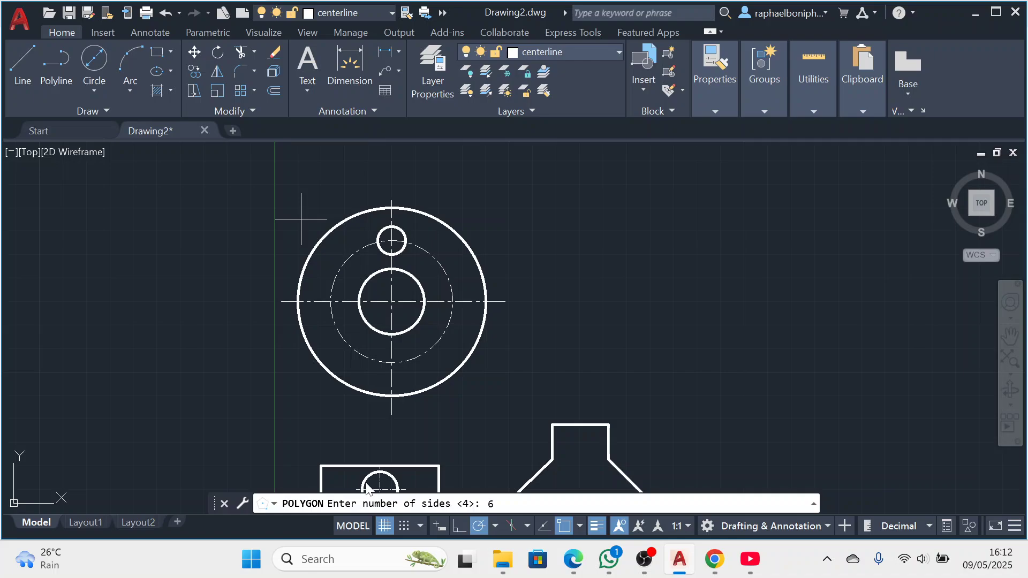
pyautogui.press('Return')
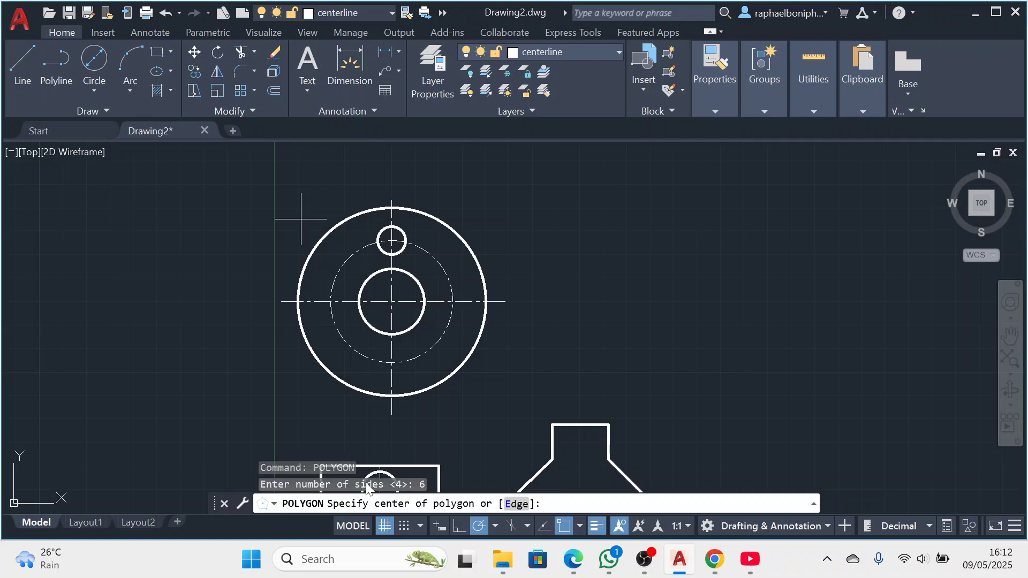
pyautogui.click(391, 240)
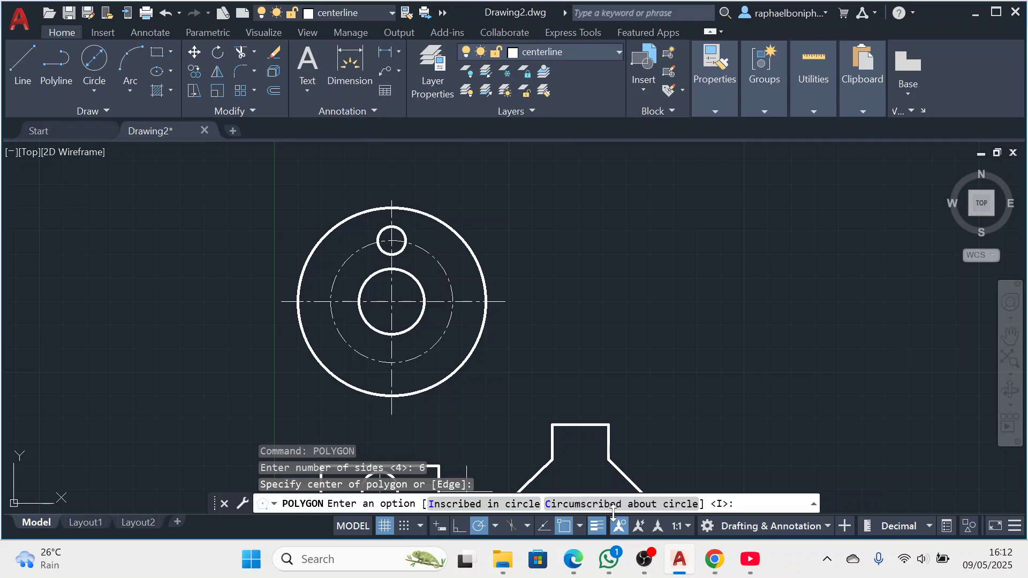
pyautogui.click(649, 509)
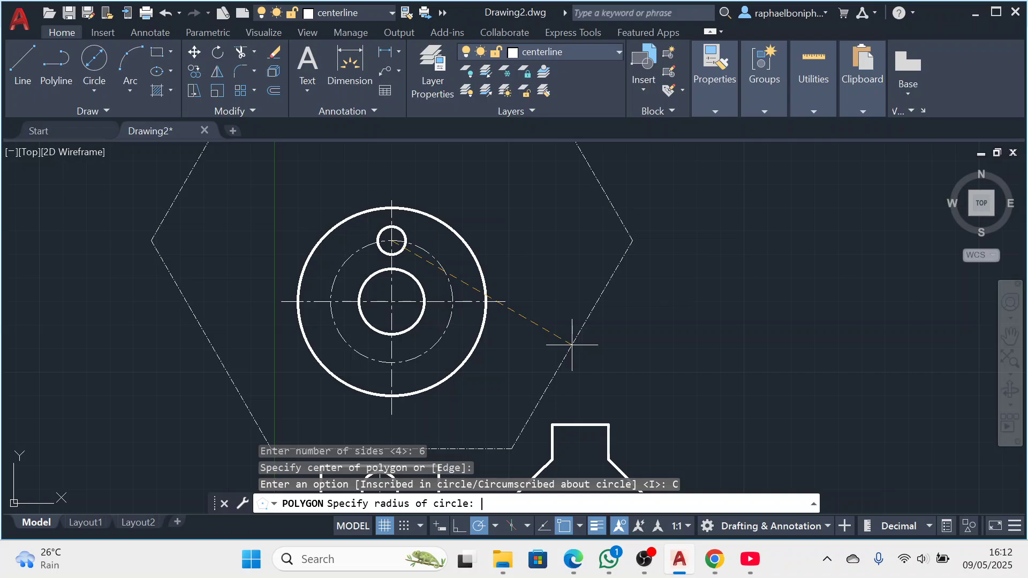
pyautogui.write('6')
pyautogui.press('Return')
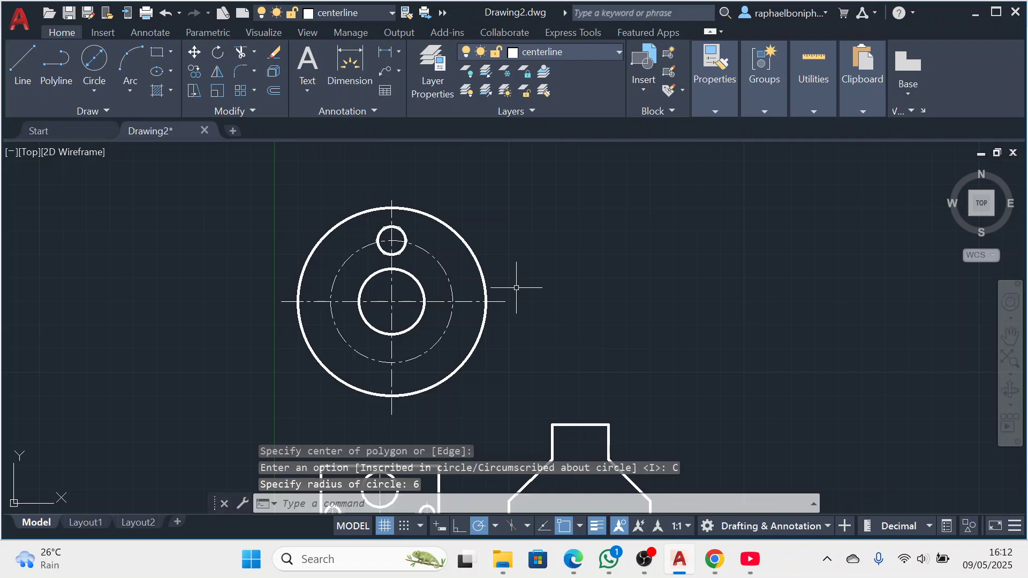
# Put the hexagon around the small circle on layer 0 and clear the selection
pyautogui.scroll(10, 370, 248)
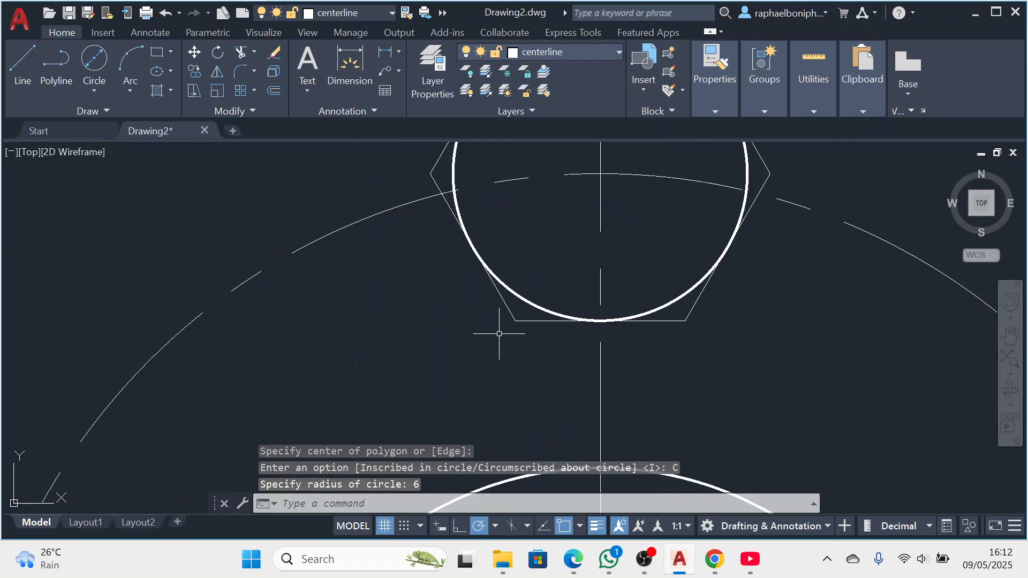
pyautogui.click(512, 316)
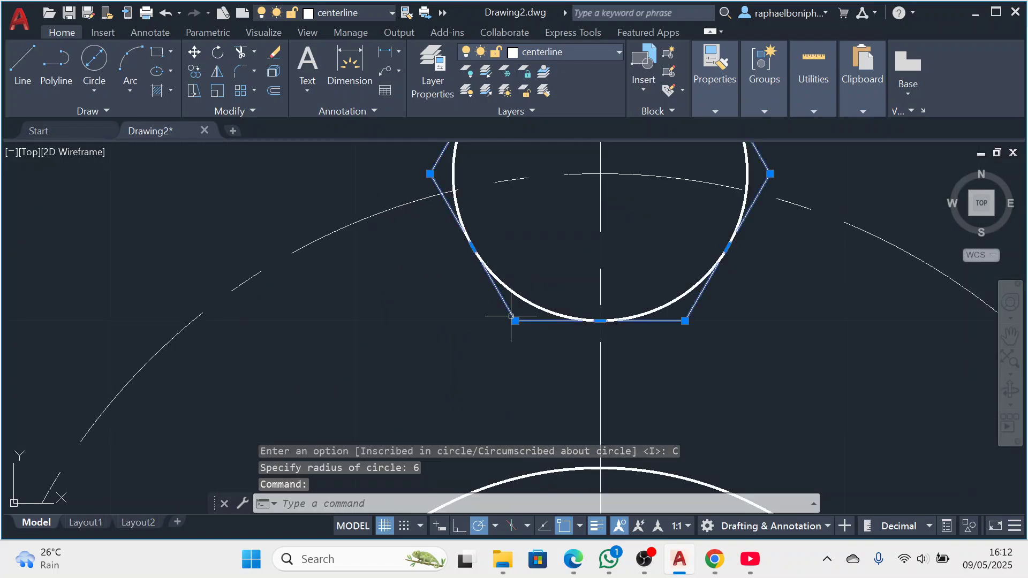
pyautogui.click(619, 52)
pyautogui.click(592, 71)
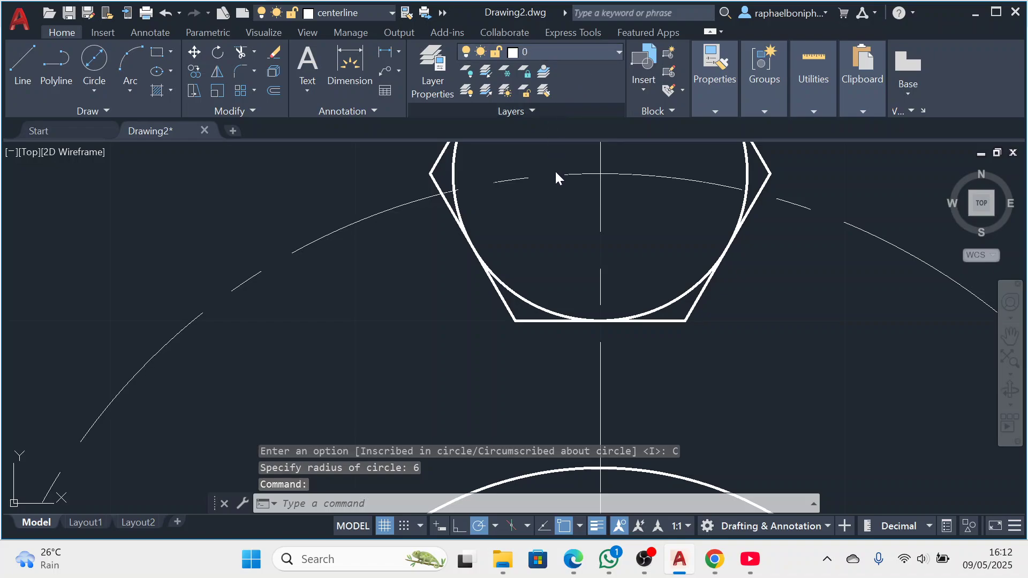
pyautogui.press('Escape')
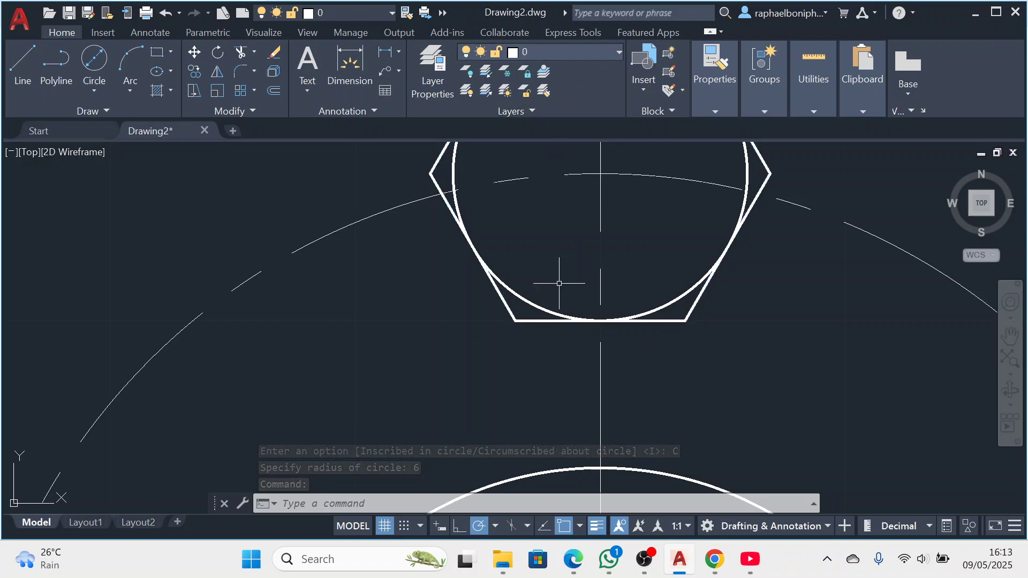
# Copy the small circle and its hexagon from their center to the right, lower and left intersections of the centerlines with the 52-diameter circle
pyautogui.click(521, 277)
pyautogui.click(505, 339)
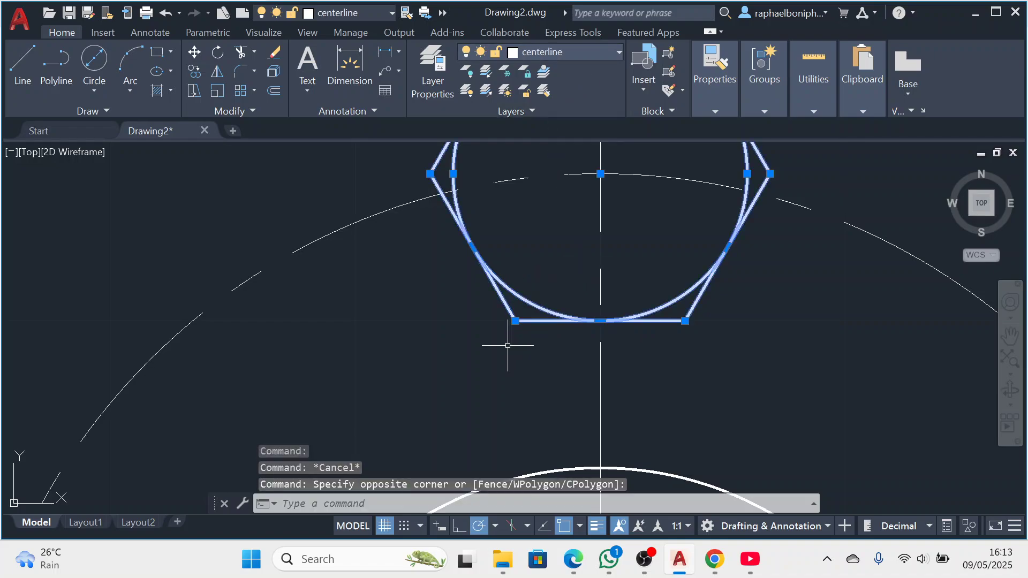
pyautogui.scroll(-4, 514, 316)
pyautogui.scroll(-2, 517, 314)
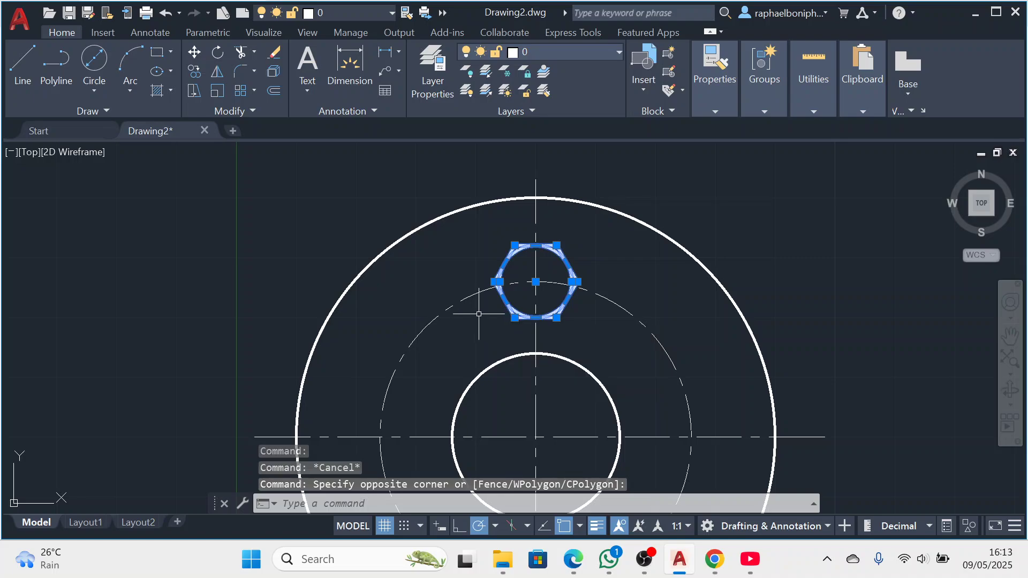
pyautogui.click(194, 71)
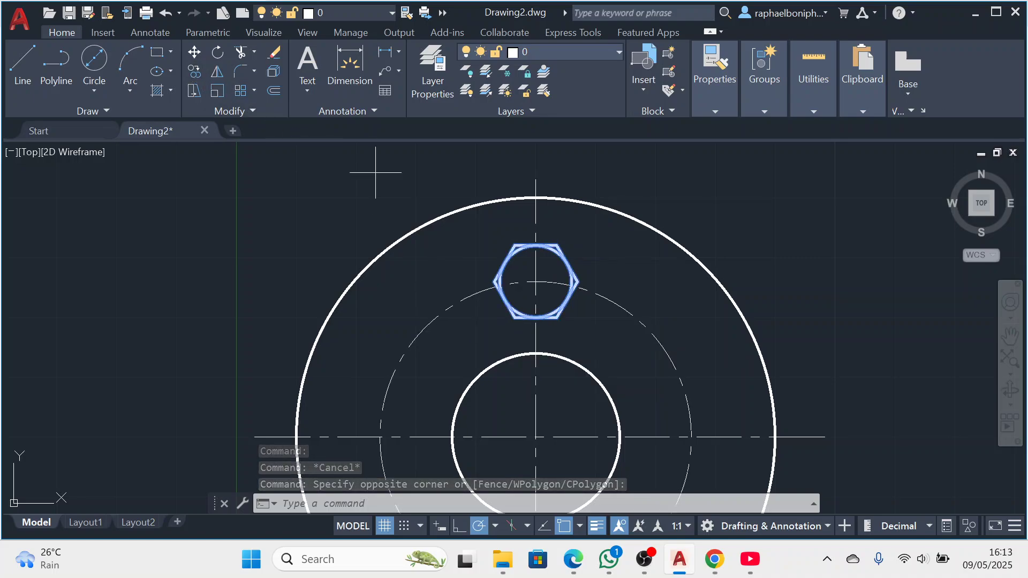
pyautogui.click(536, 282)
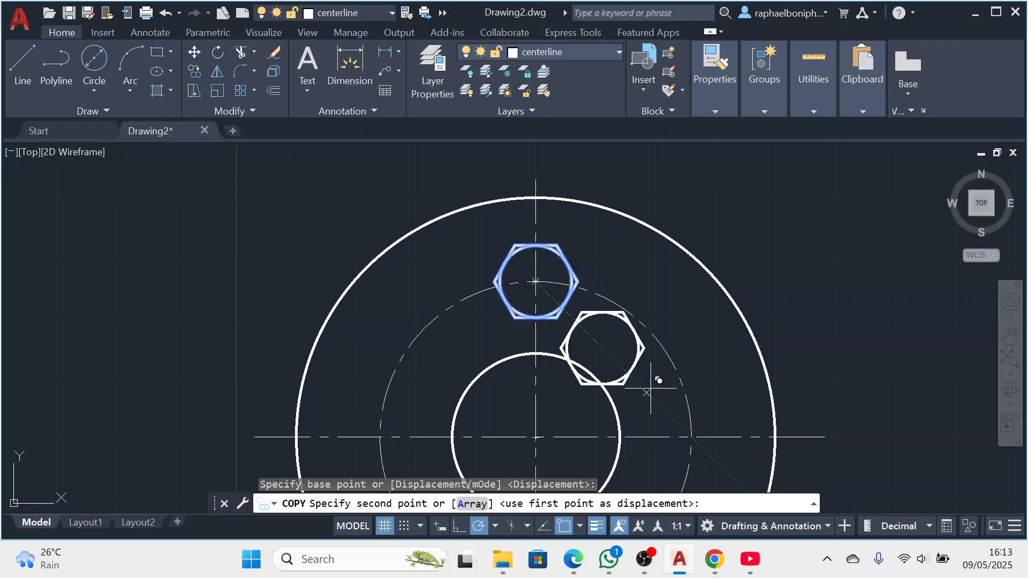
pyautogui.click(692, 437)
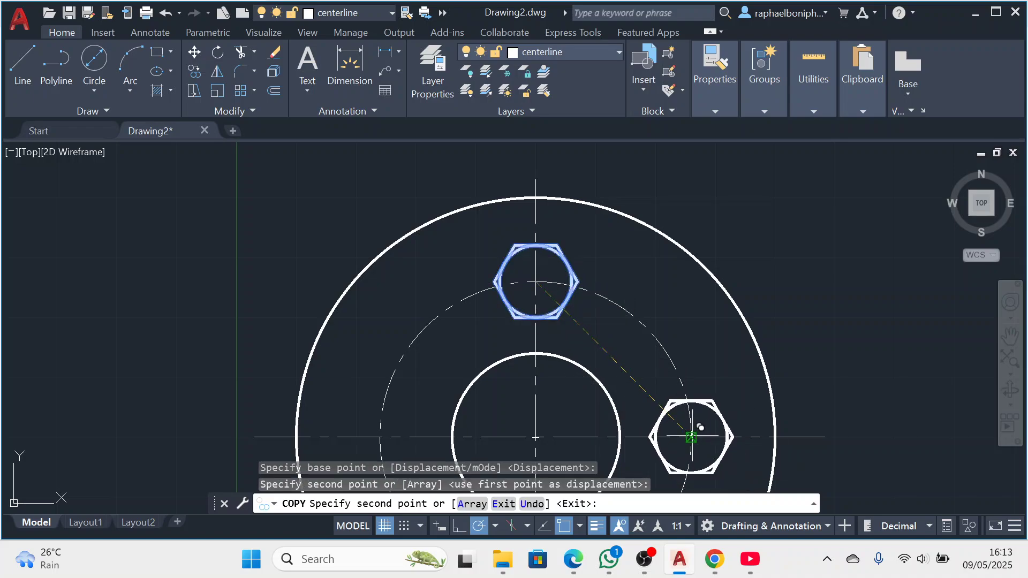
pyautogui.scroll(-4, 612, 409)
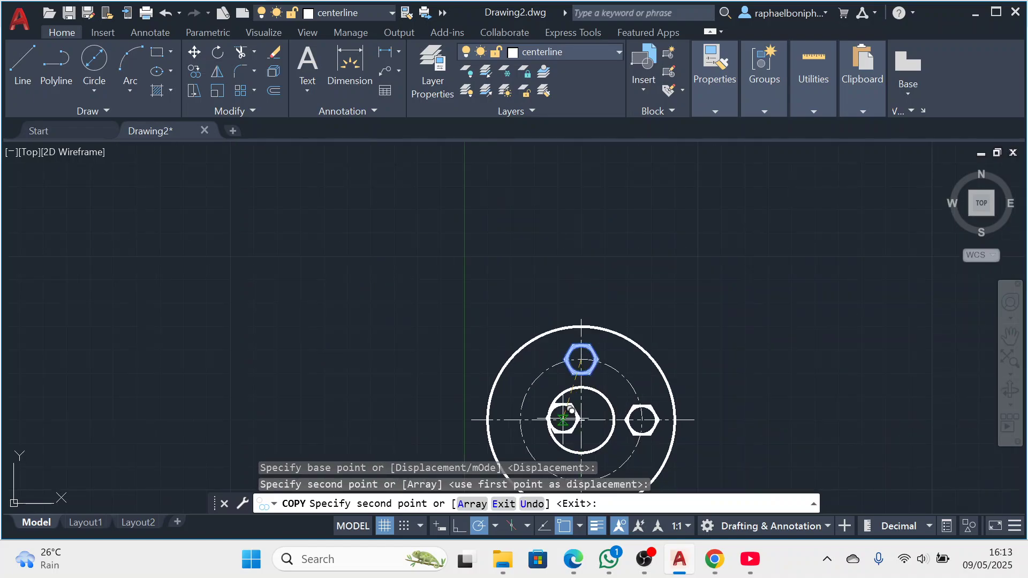
pyautogui.moveTo(562, 420); pyautogui.dragTo(471, 262, button='middle')
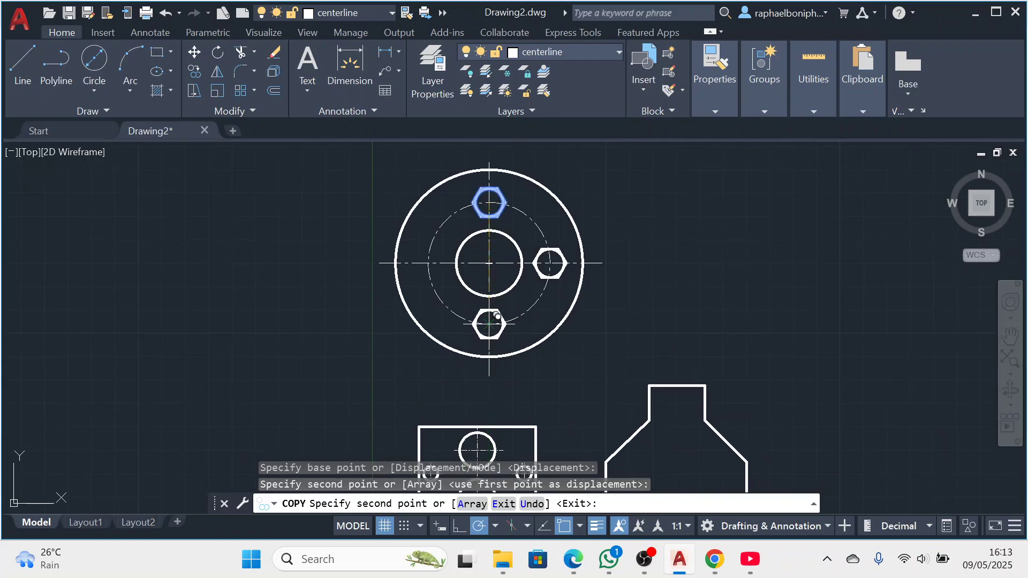
pyautogui.click(489, 323)
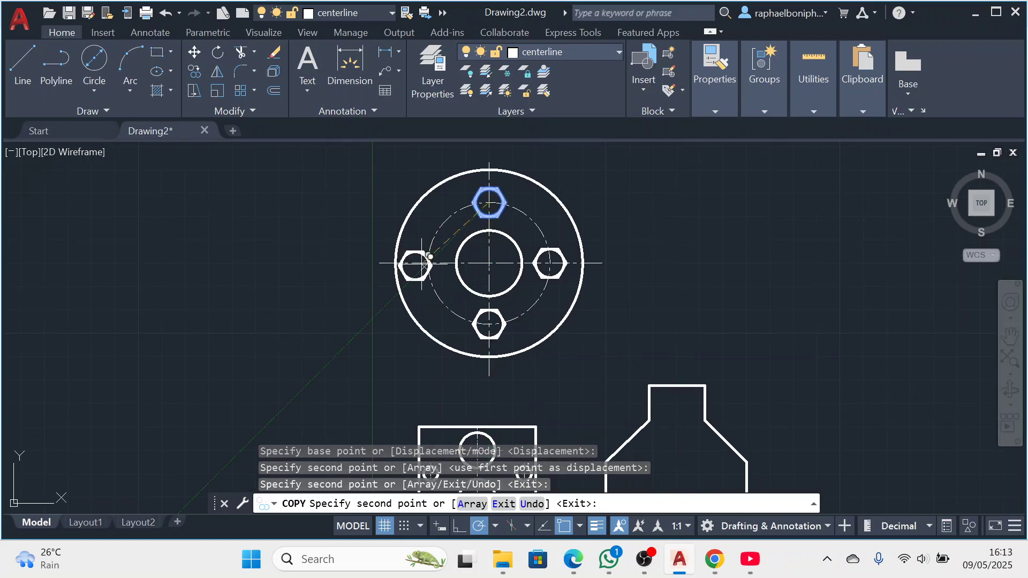
pyautogui.click(429, 263)
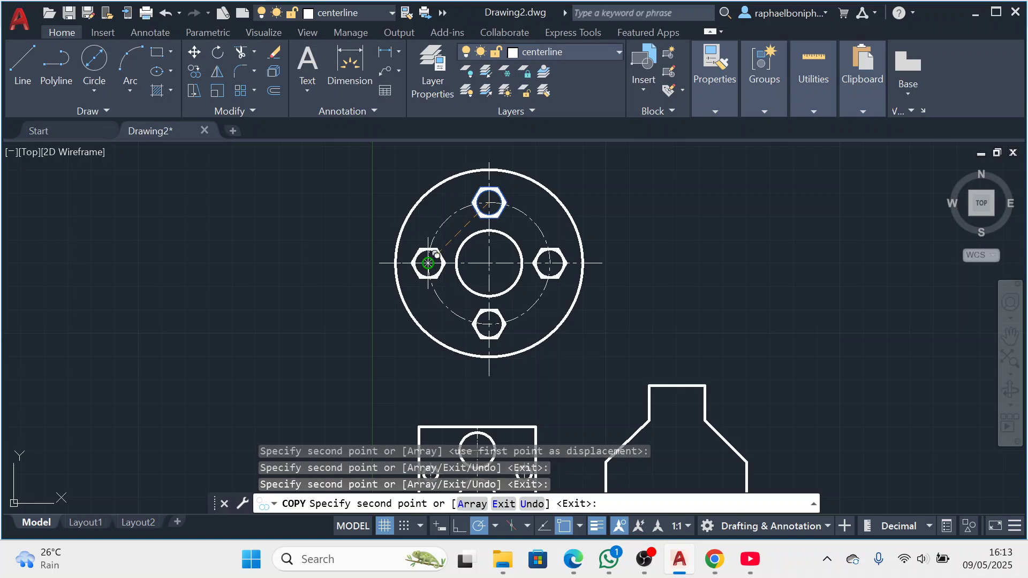
pyautogui.press('Escape')
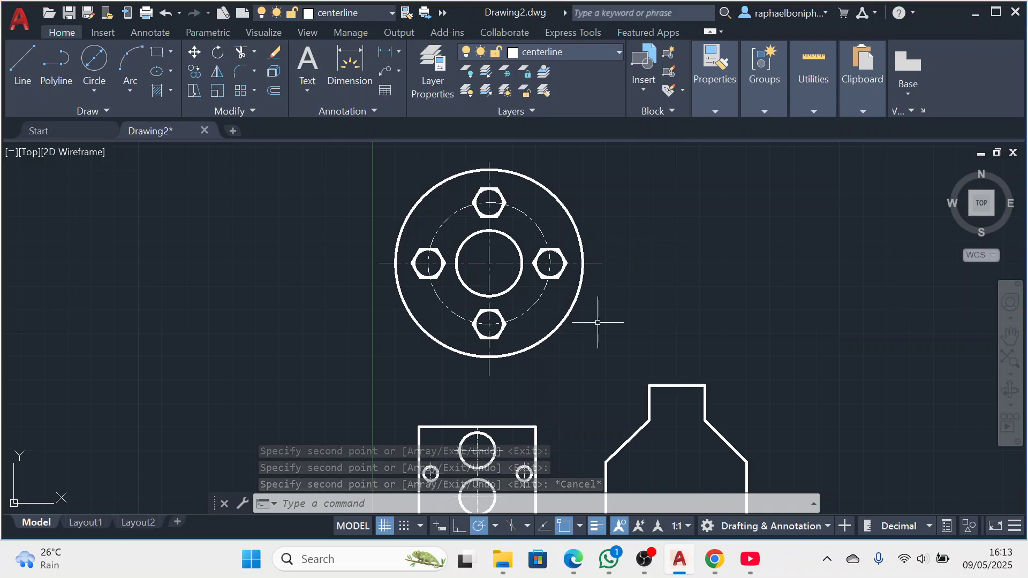
# Check exercise 3 in the reference PDF in Edge, return to AutoCAD and examine the flange's hexagons, circles and centerlines against it
pyautogui.click(573, 559)
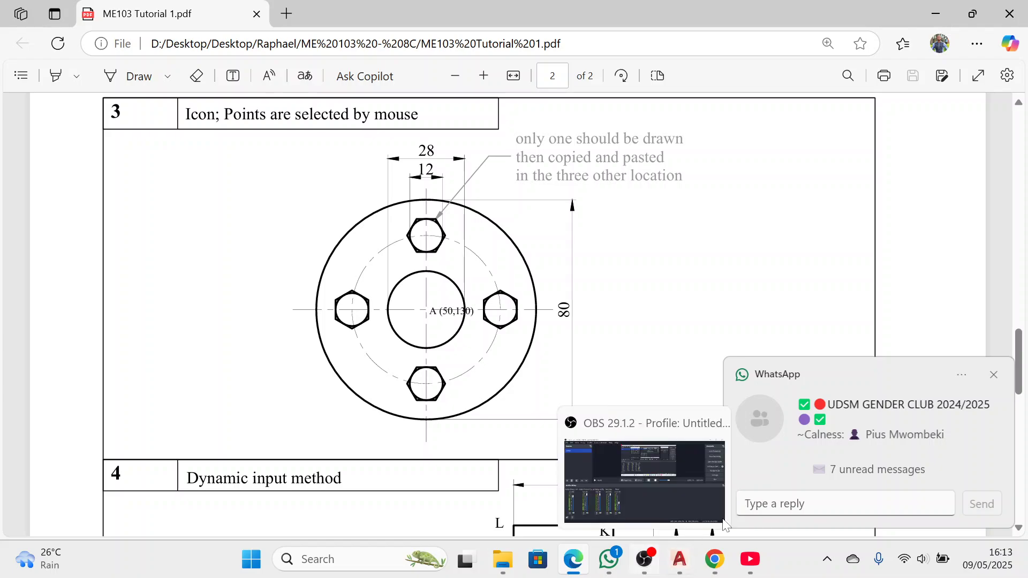
pyautogui.click(994, 374)
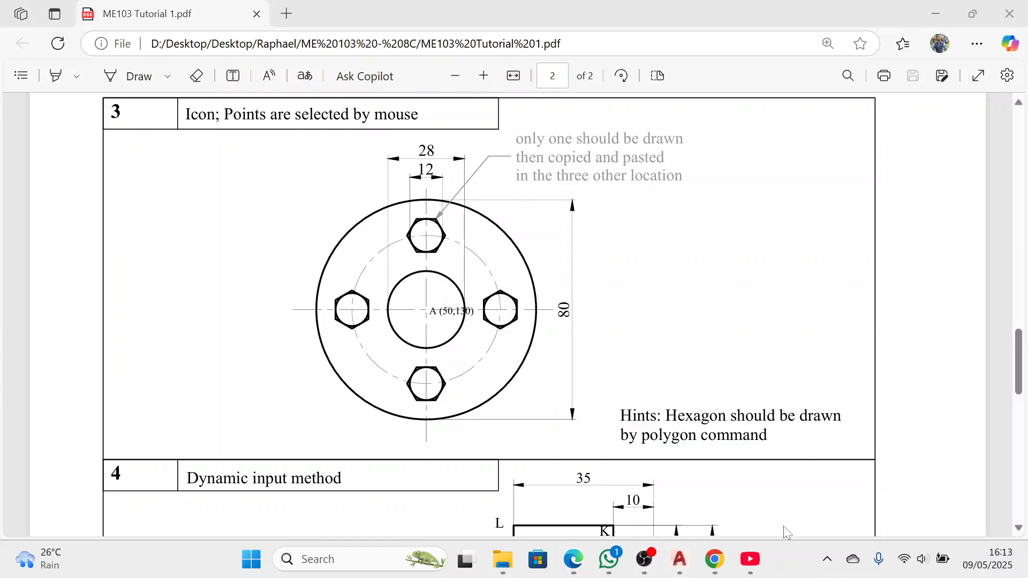
pyautogui.click(683, 557)
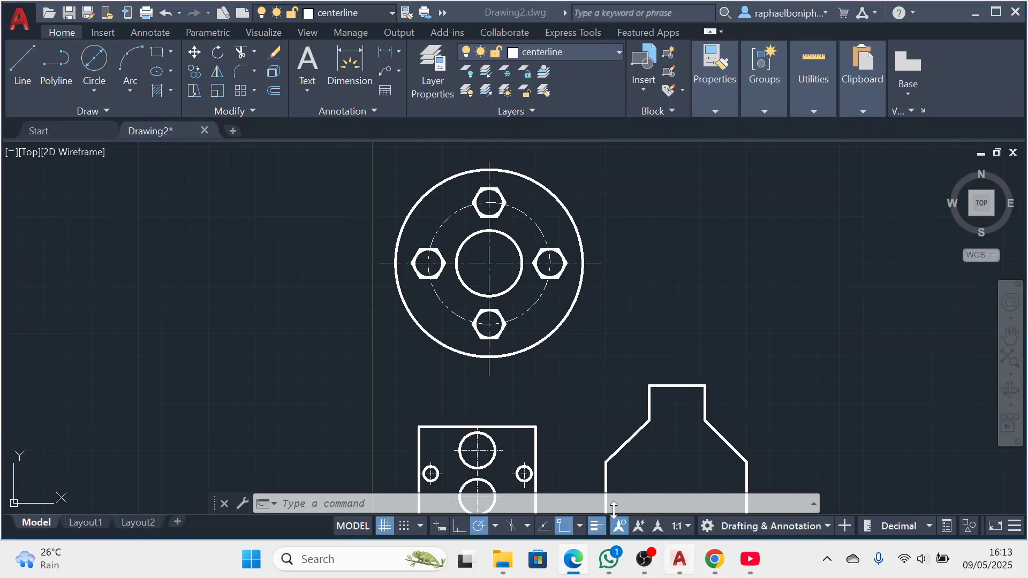
pyautogui.scroll(-2, 494, 341)
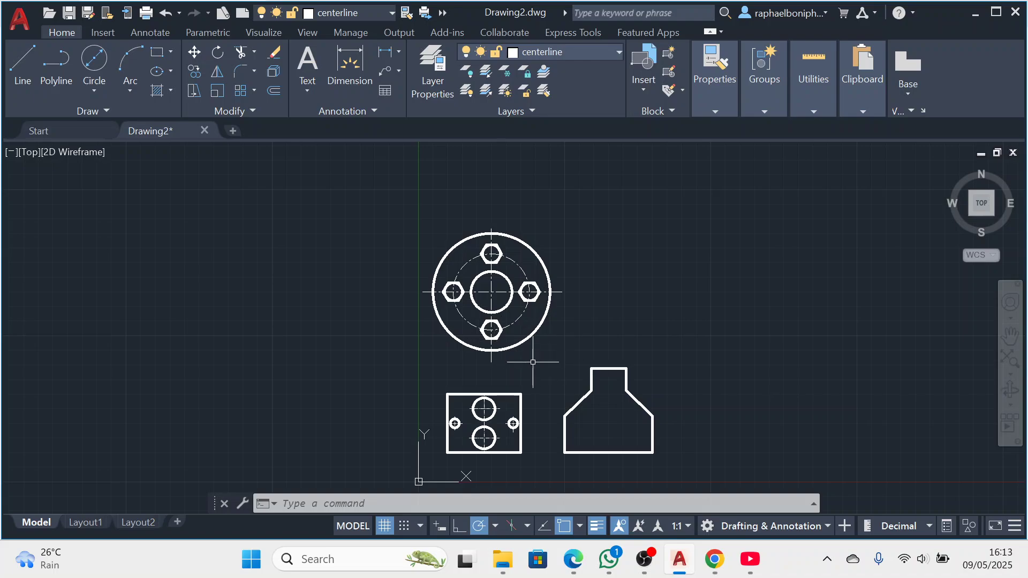
pyautogui.moveTo(436, 348); pyautogui.dragTo(391, 353)
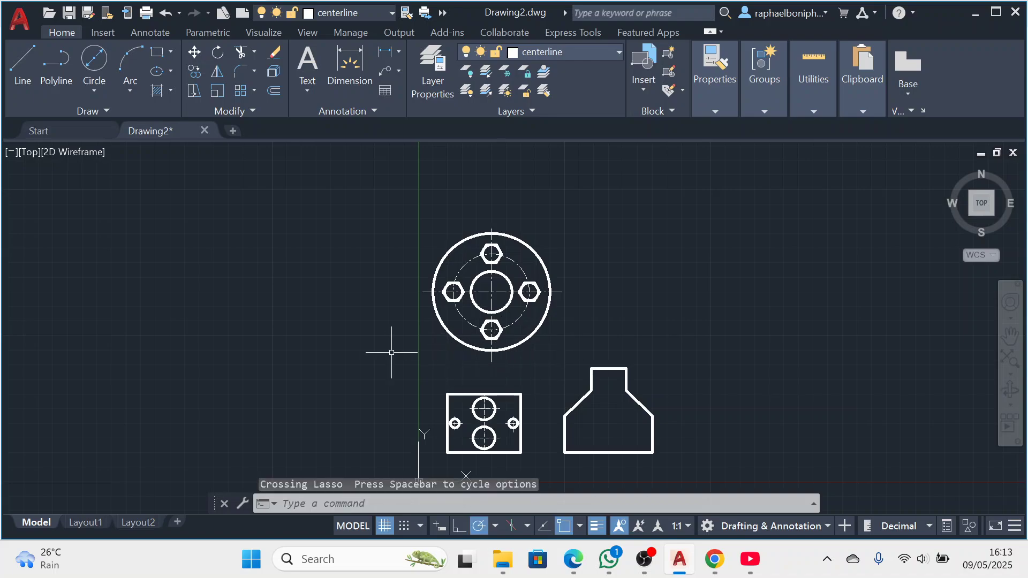
pyautogui.press('Escape')
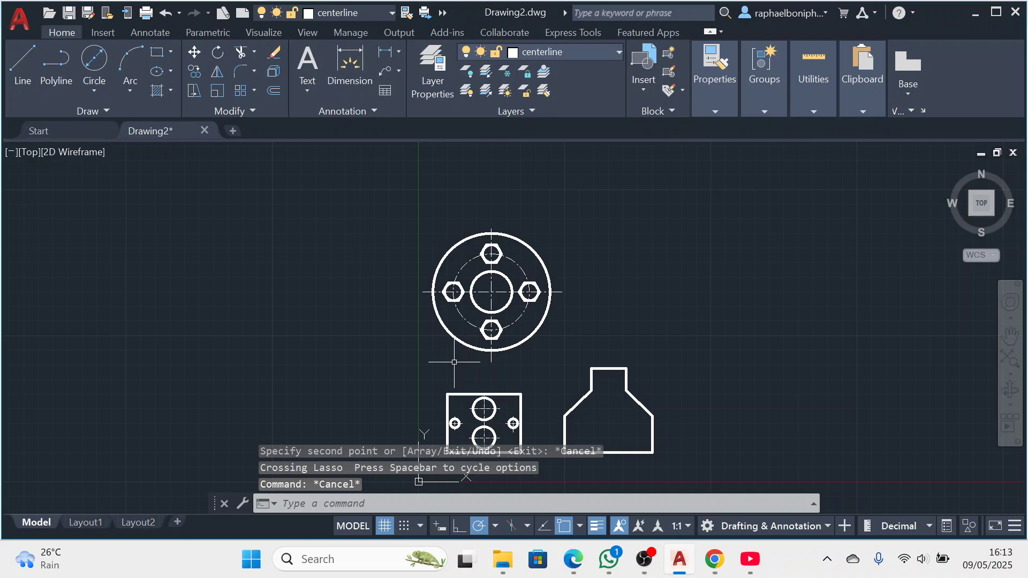
pyautogui.moveTo(453, 359); pyautogui.dragTo(385, 345, button='middle')
pyautogui.press('Escape')
pyautogui.press('Escape')
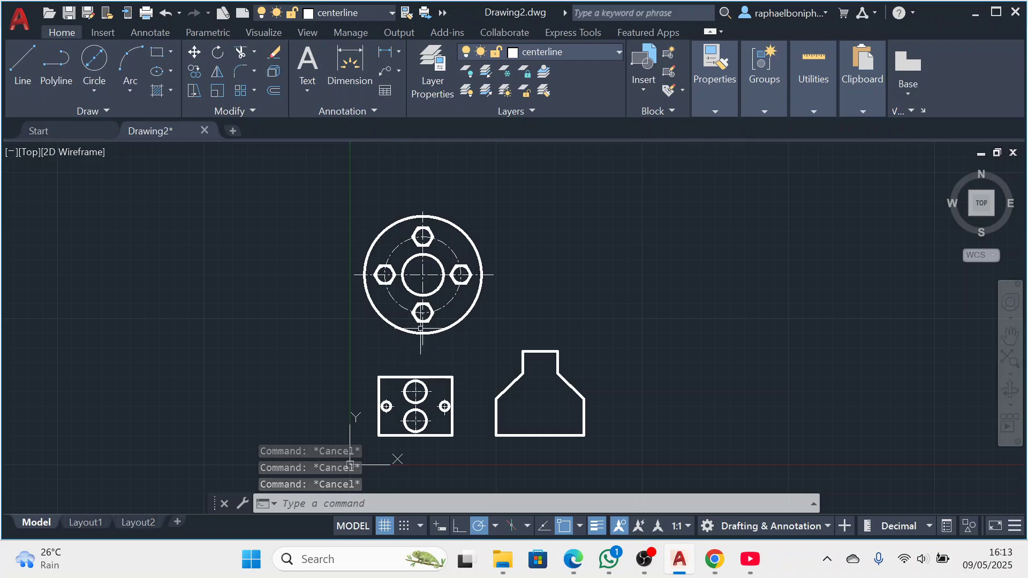
pyautogui.scroll(5, 412, 298)
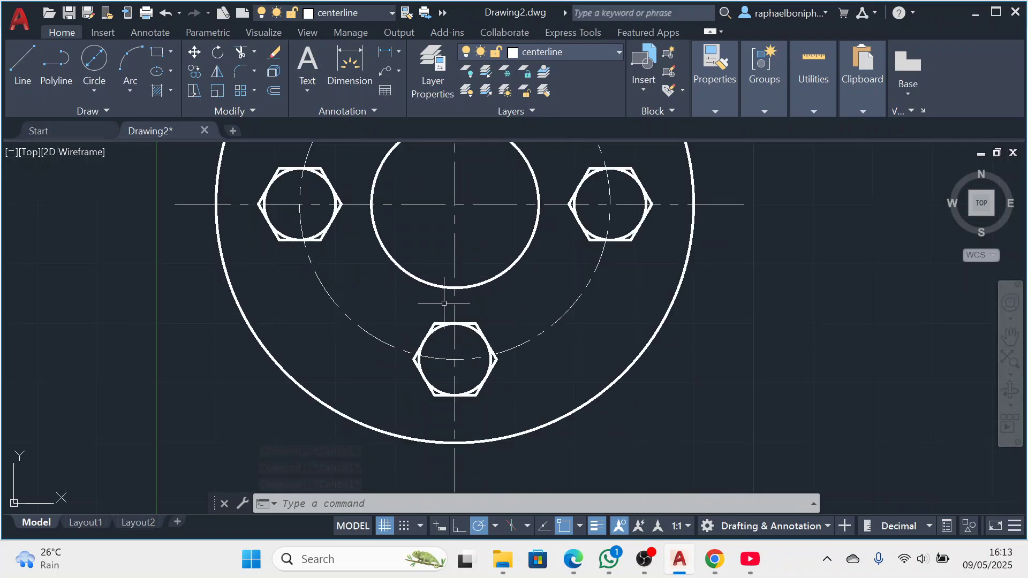
pyautogui.moveTo(443, 306); pyautogui.dragTo(436, 412, button='middle')
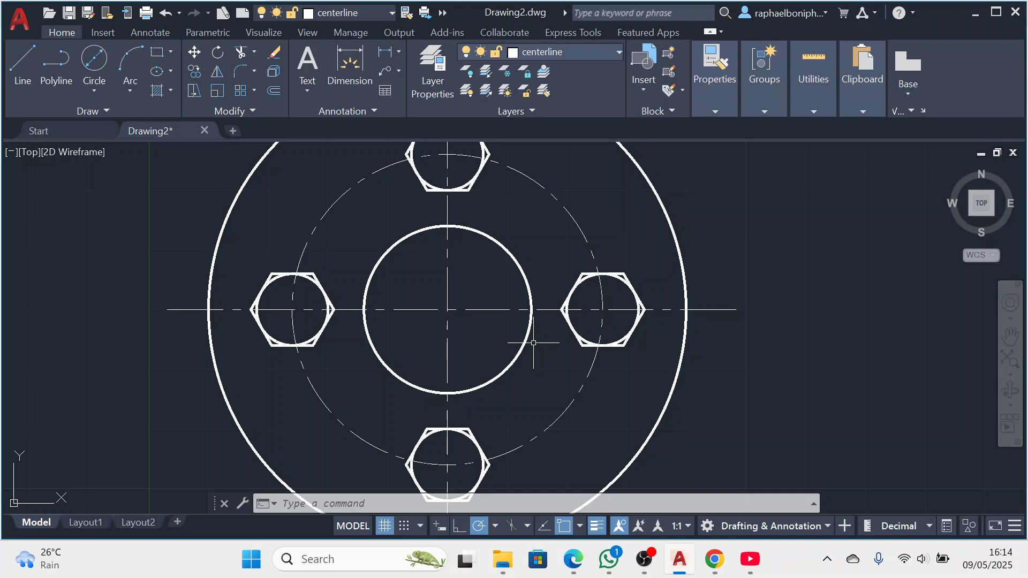
pyautogui.scroll(-4, 533, 342)
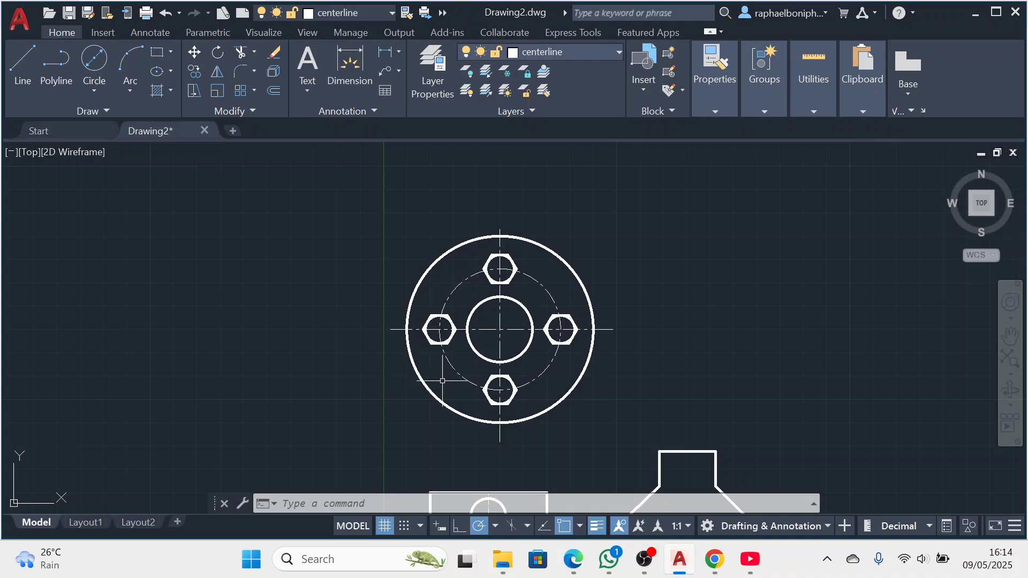
pyautogui.moveTo(442, 381); pyautogui.dragTo(413, 298, button='middle')
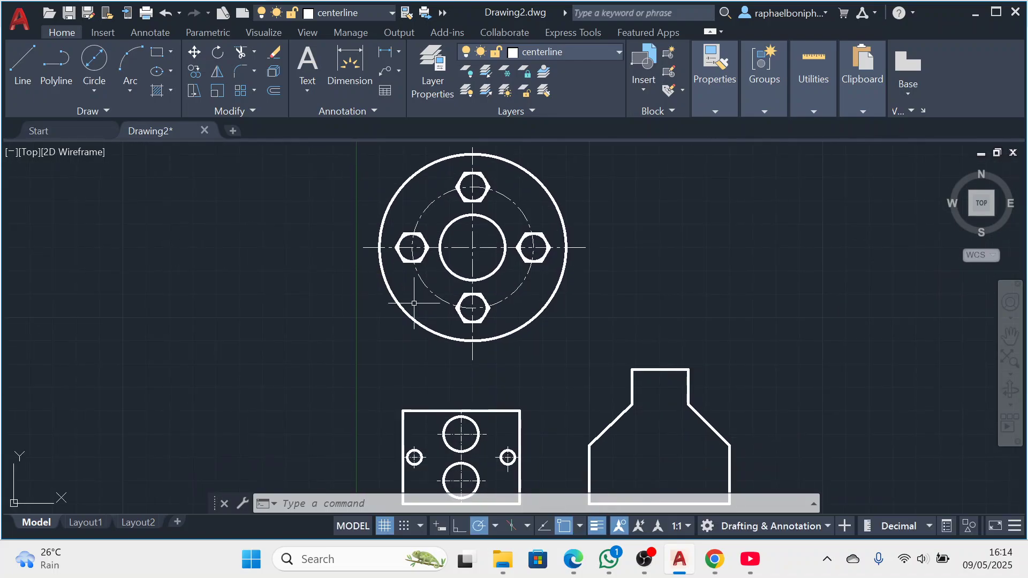